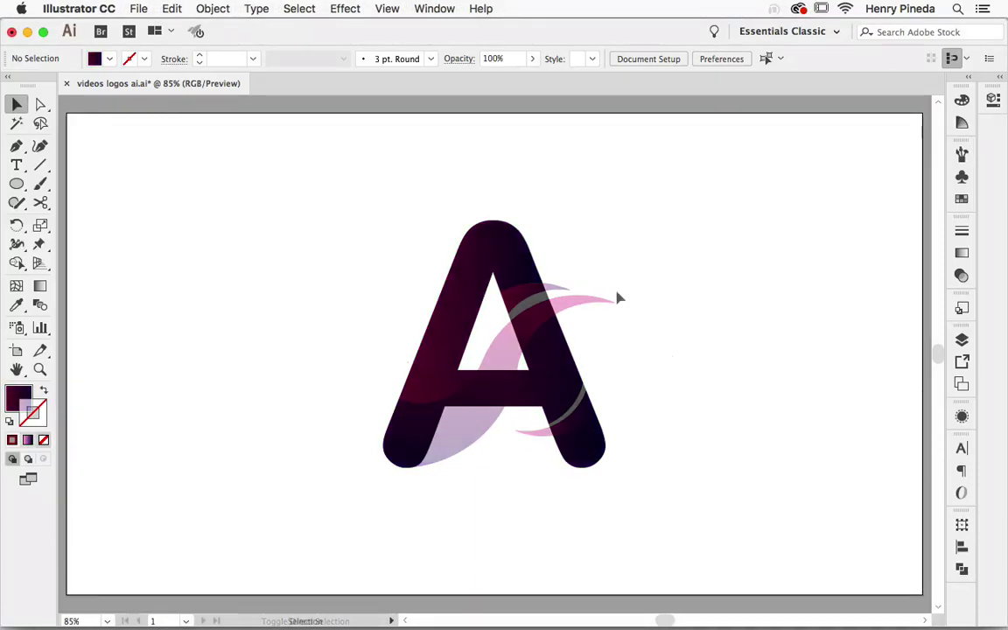
Confirm the letter A is Arial Rounded MT Bold at 500 pt and show the Swatches panel
left_click(536, 310)
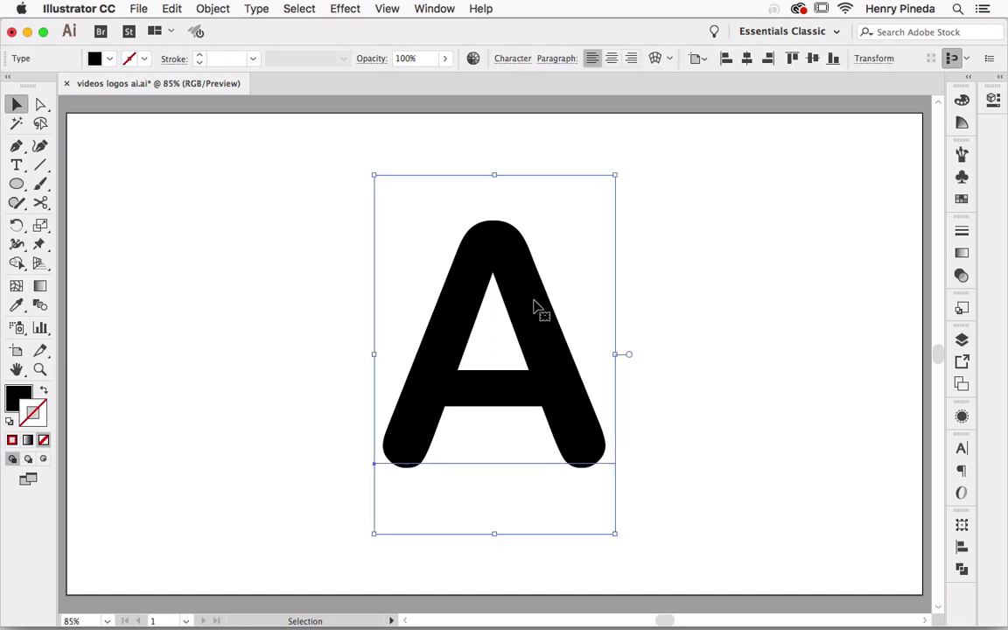
left_click(512, 58)
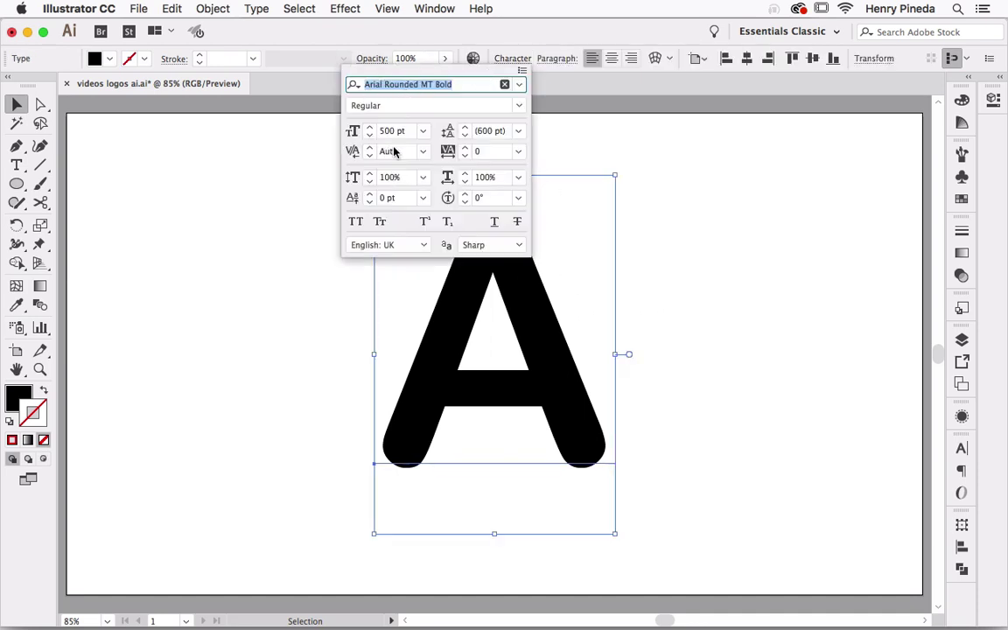
left_click(537, 326)
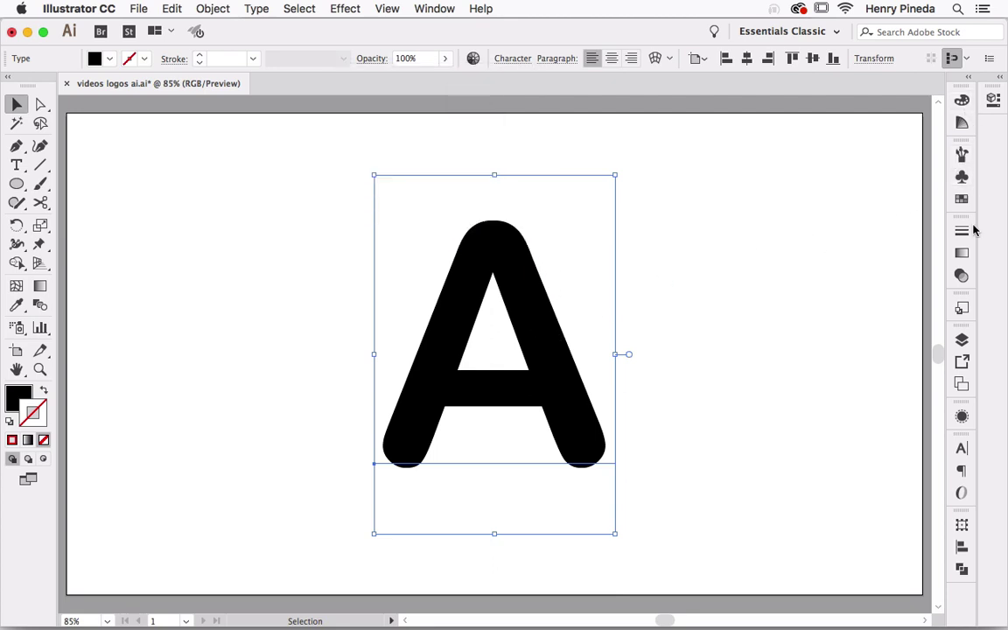
left_click(962, 199)
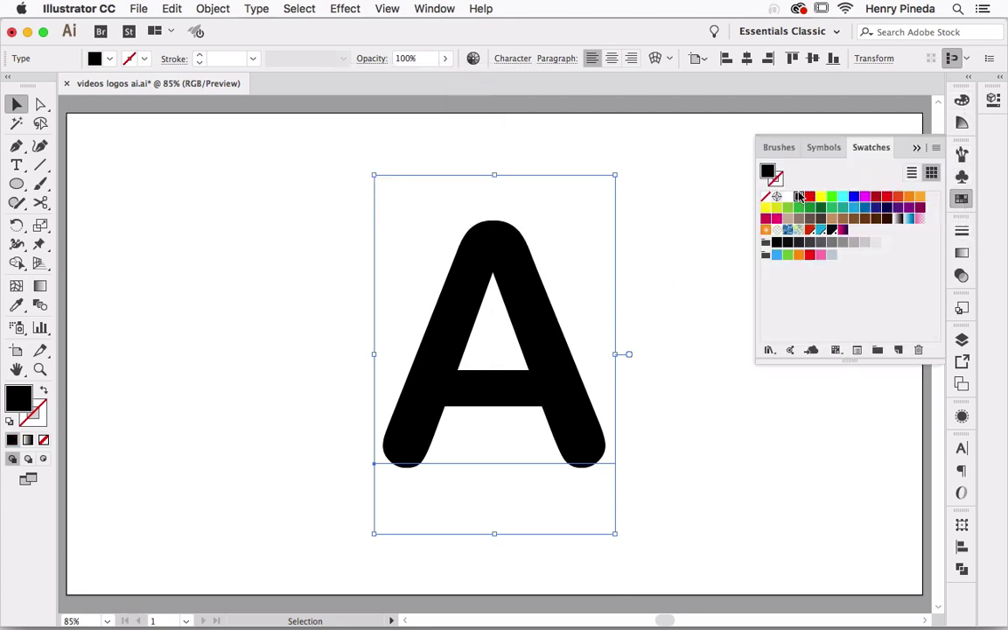
Fill the letter A with red and convert it to outlines with Create Outlines
left_click(810, 196)
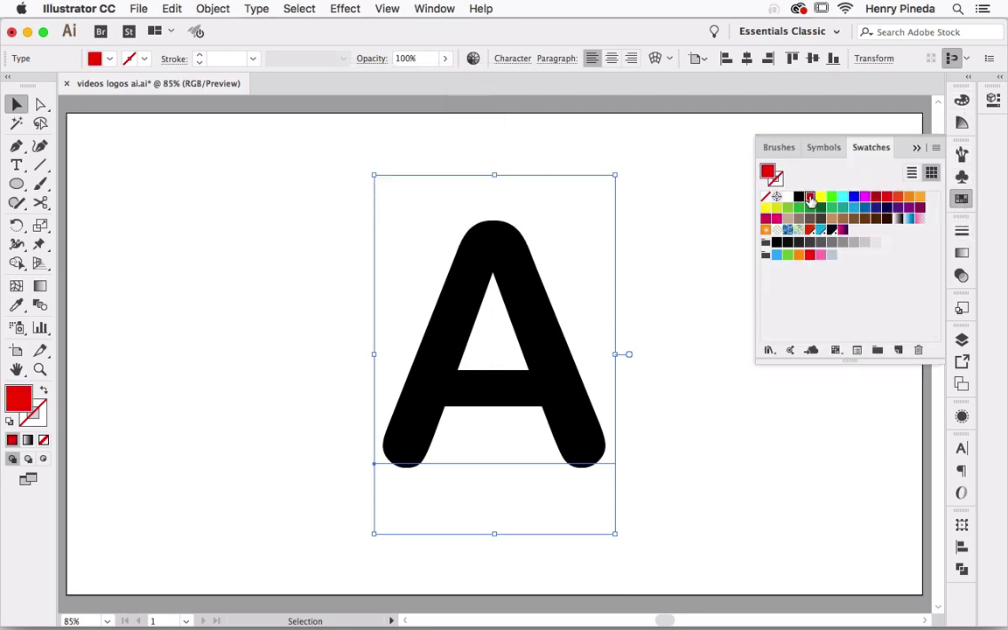
left_click(254, 7)
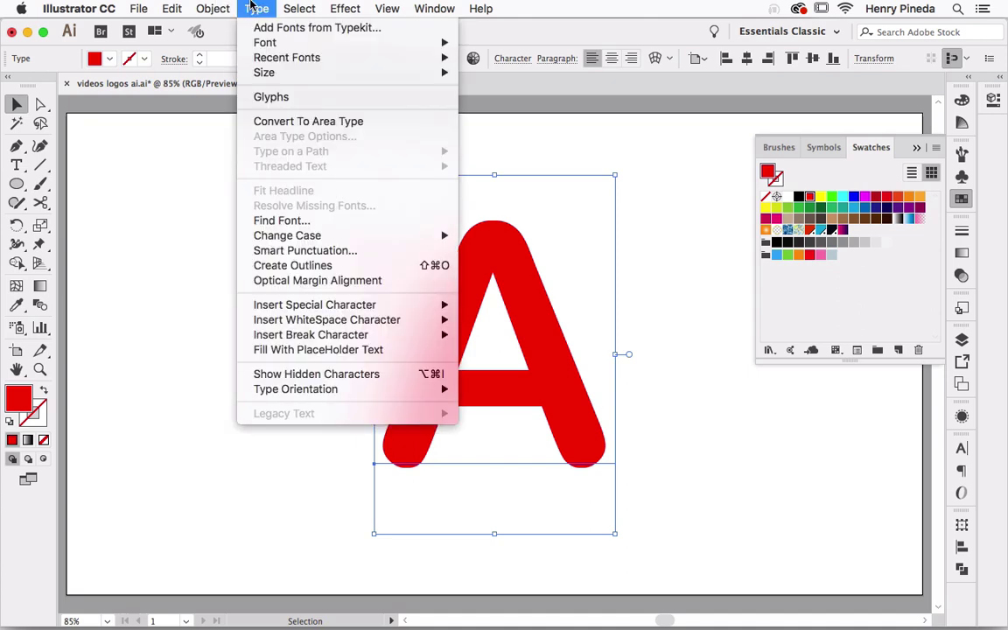
left_click(333, 265)
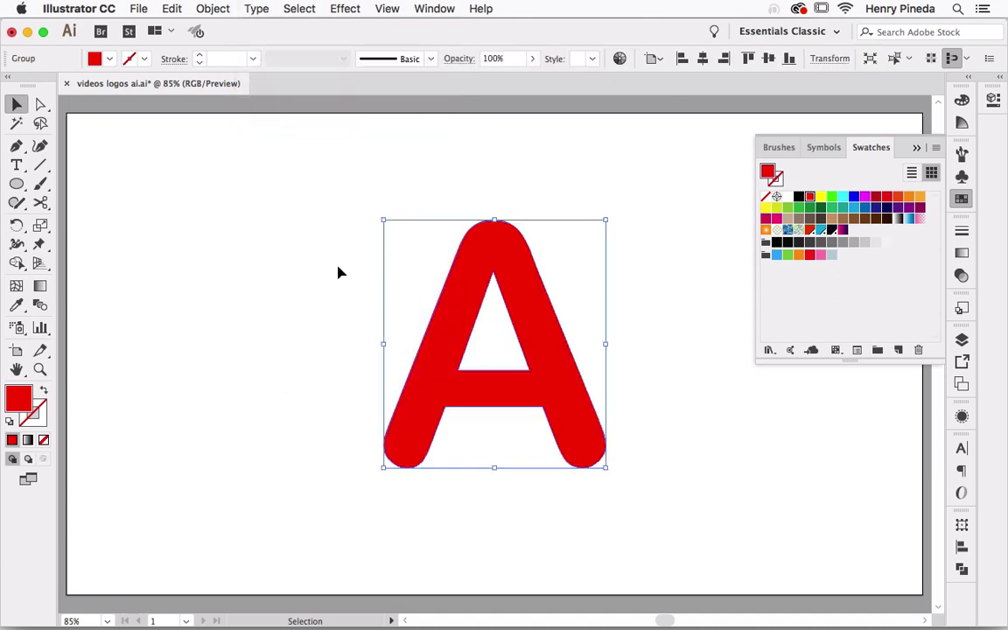
left_click(18, 184)
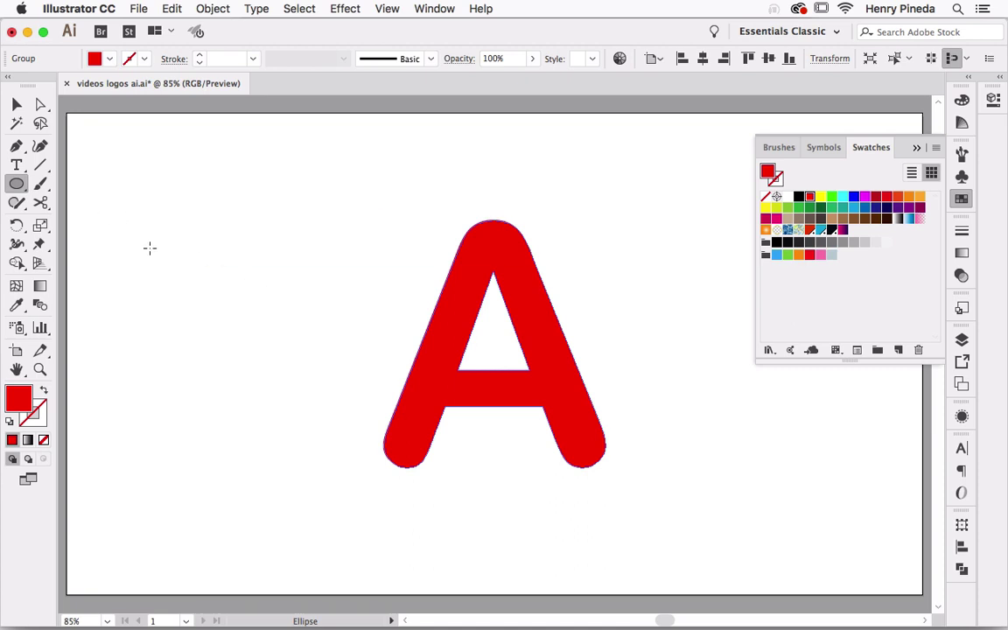
Draw a circle left of the A with a 1 pt red outline and no fill
left_click_drag(140, 242, 326, 428)
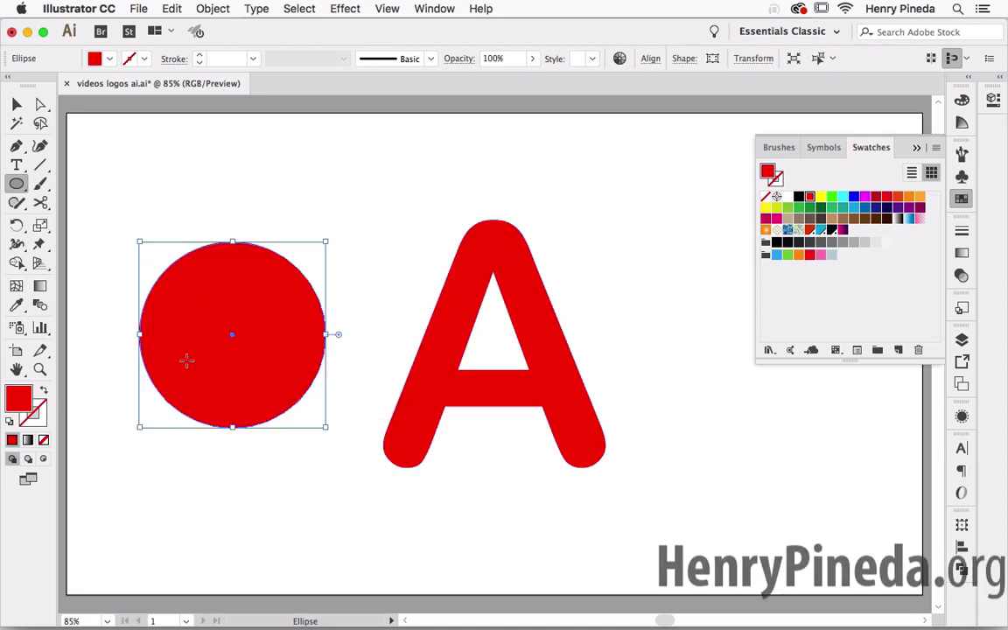
left_click(44, 393)
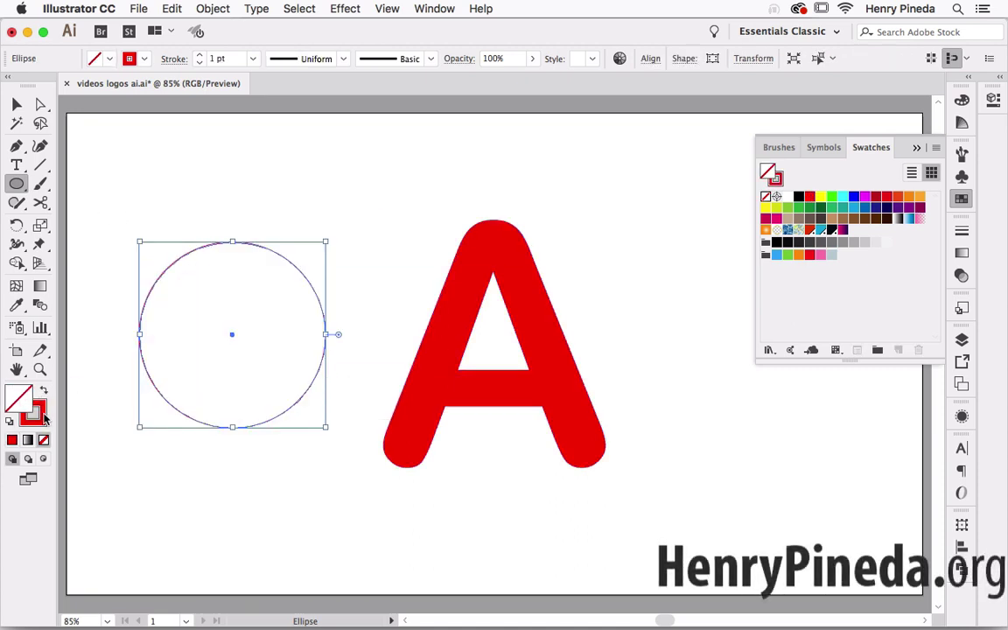
left_click(916, 149)
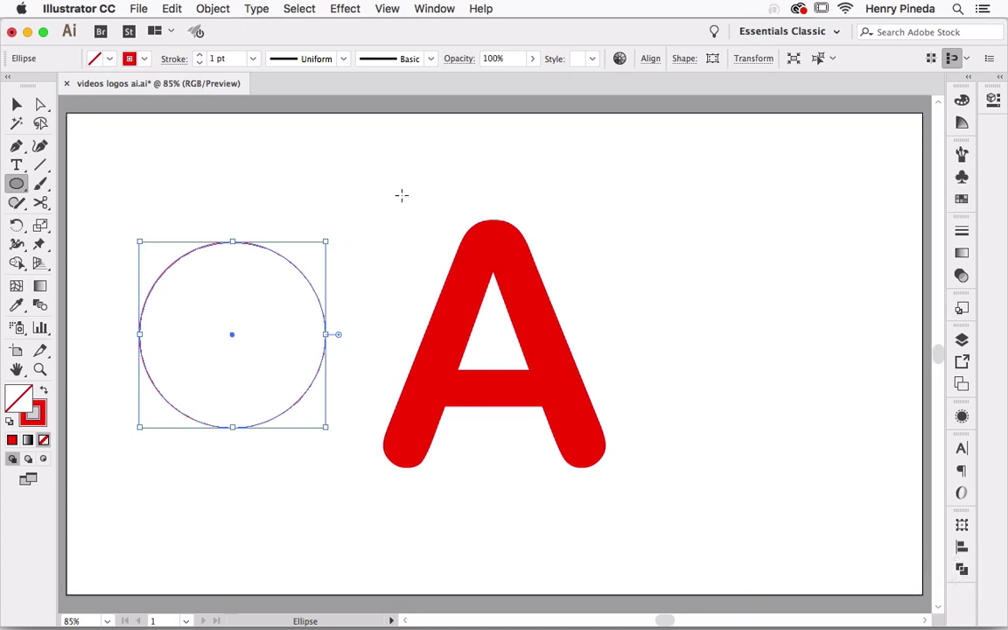
key("c")
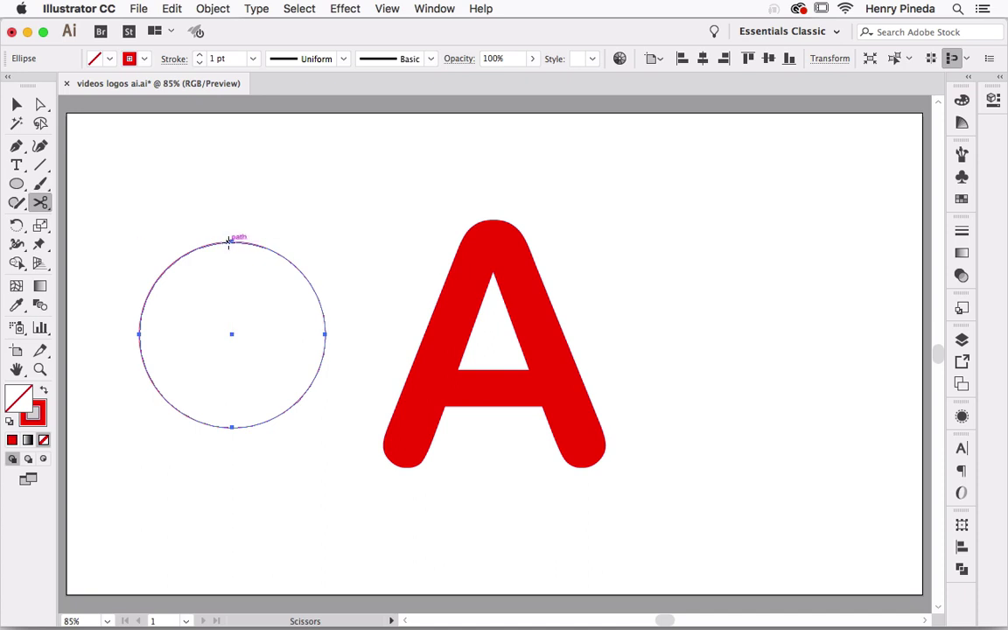
Cut the circle at its top, right, bottom and left anchors with Scissors
left_click(232, 242)
left_click(325, 334)
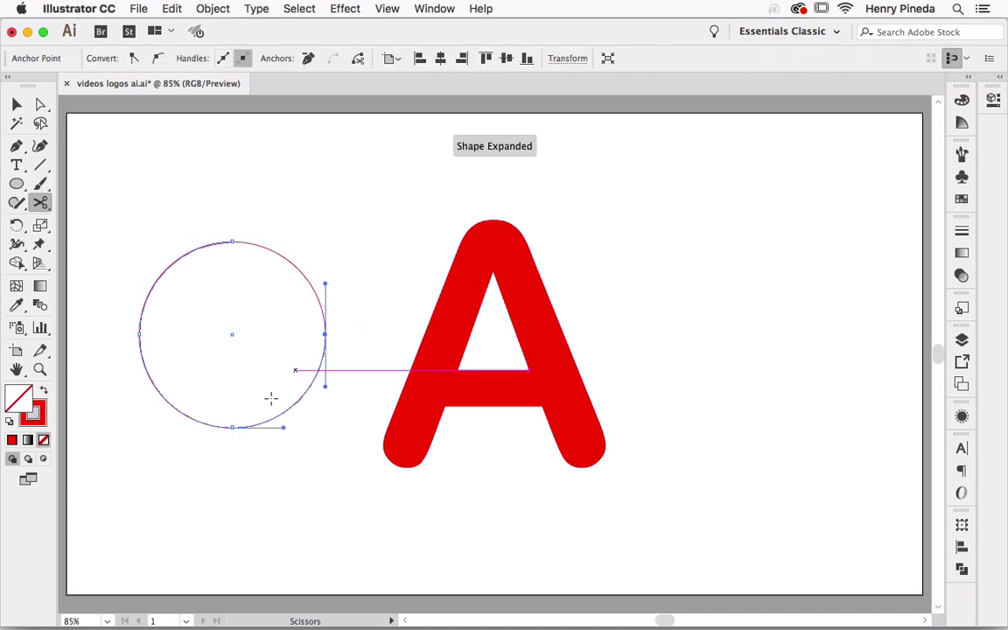
left_click(231, 426)
left_click(139, 334)
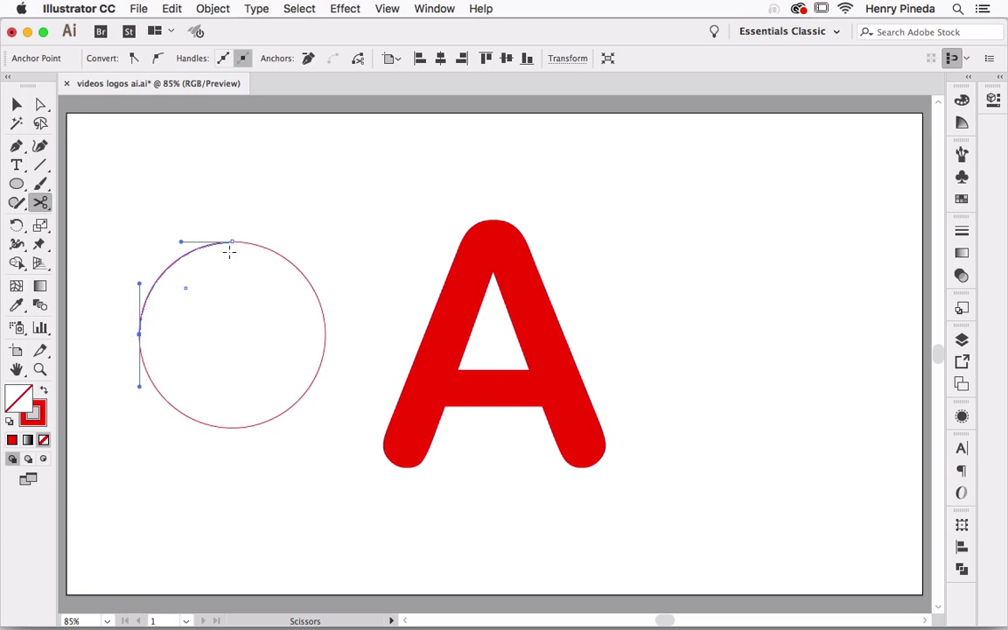
Delete the bottom-left and top-right arcs and join the remaining two into an S-curve
left_click(17, 104)
left_click(152, 289)
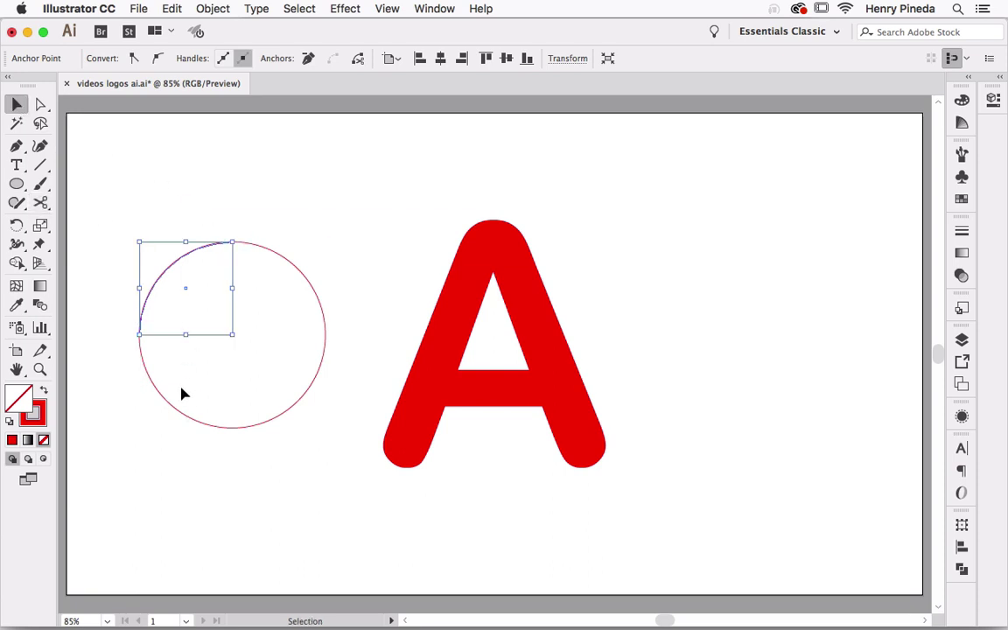
left_click_drag(146, 423, 128, 435)
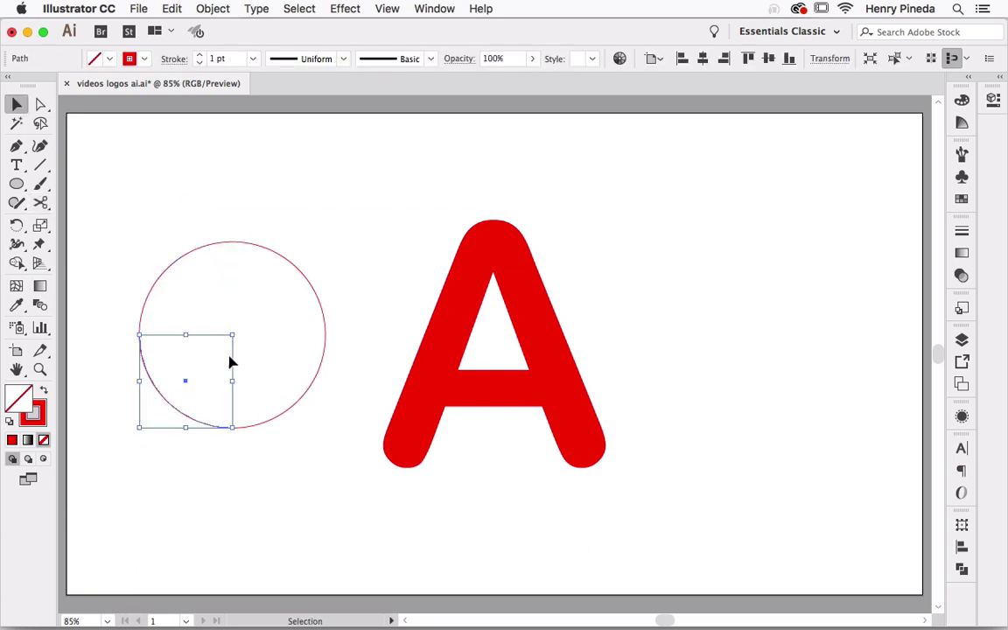
key("Delete")
left_click_drag(270, 282, 275, 289)
key("Delete")
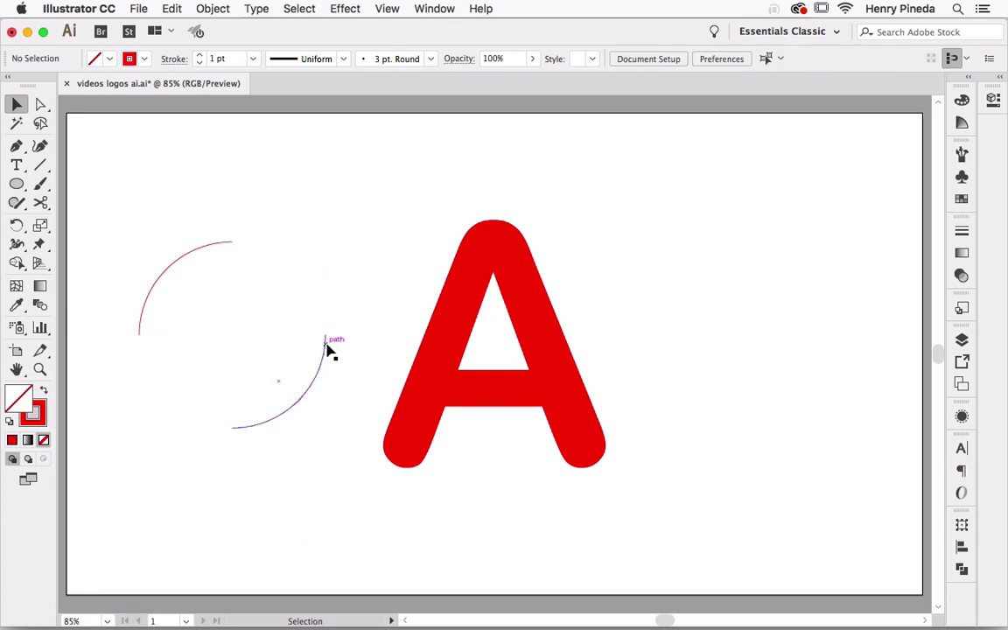
mouse_move(319, 350)
left_mouse_down()
mouse_move(135, 347)
mouse_move(247, 378)
left_mouse_up()
left_click(192, 324)
Align the two arcs' ends at the junction and join them into one path
key("z")
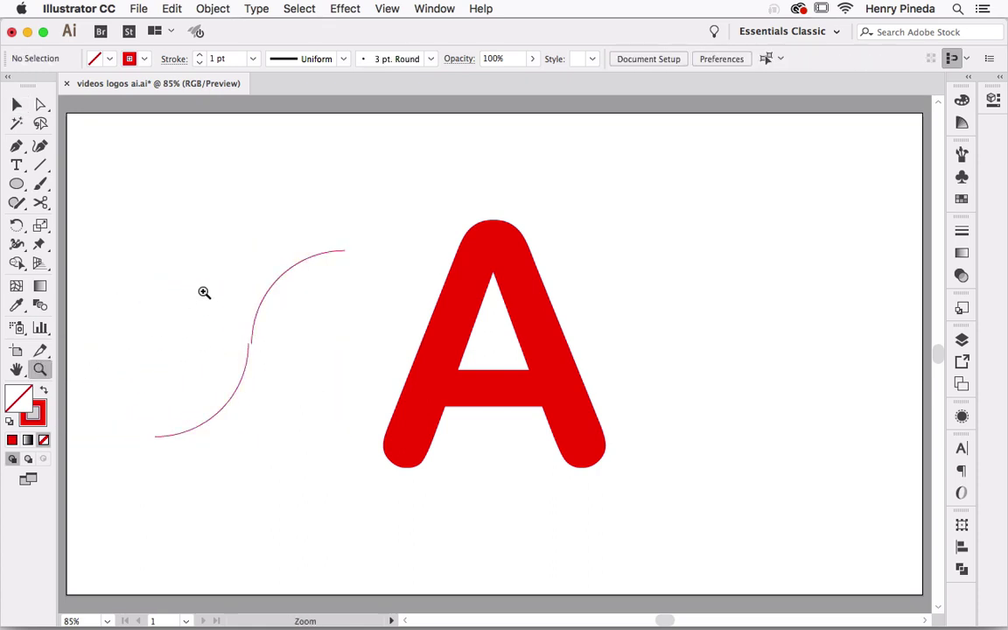
left_click_drag(205, 288, 256, 349)
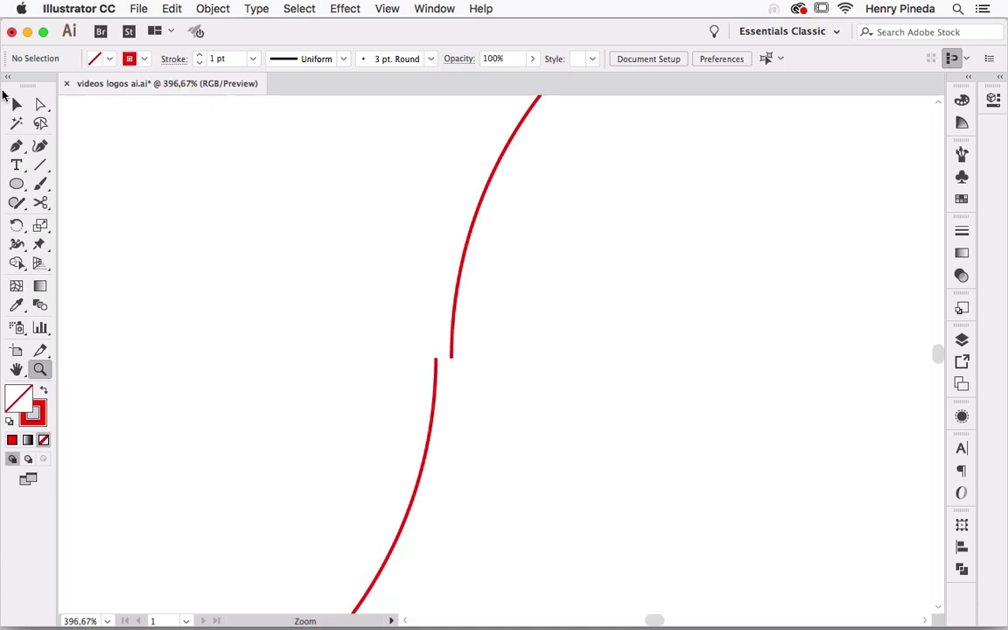
left_click(16, 105)
left_click_drag(434, 391, 453, 391)
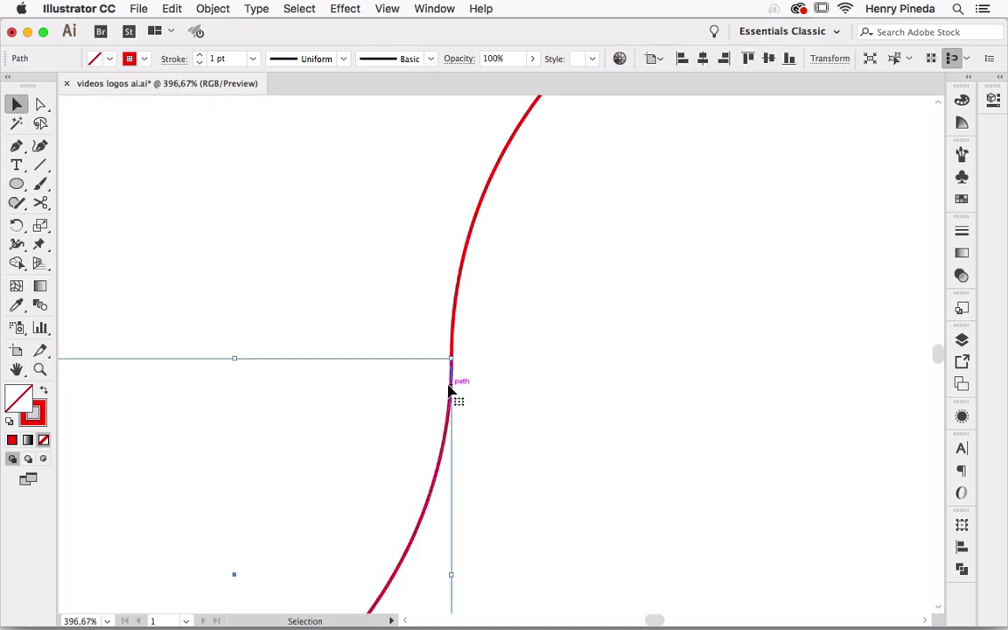
left_click_drag(401, 308, 522, 420)
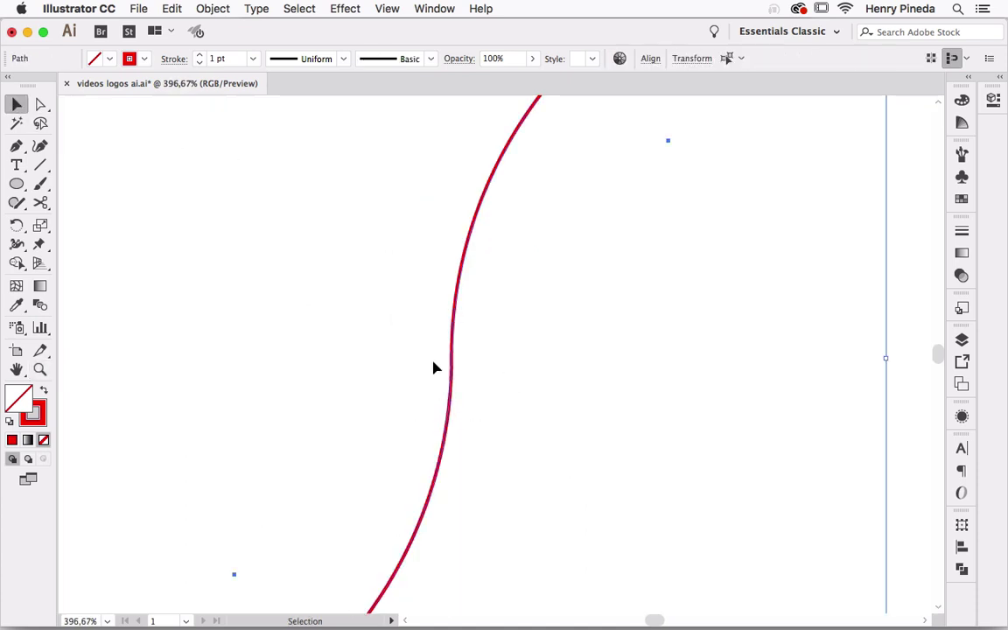
right_click(454, 360)
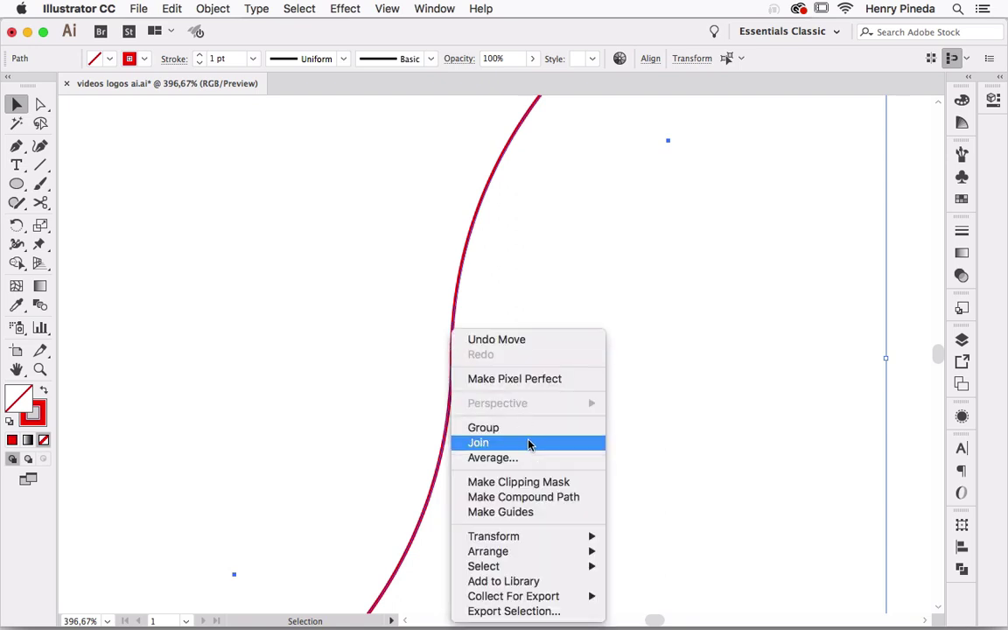
left_click(530, 443)
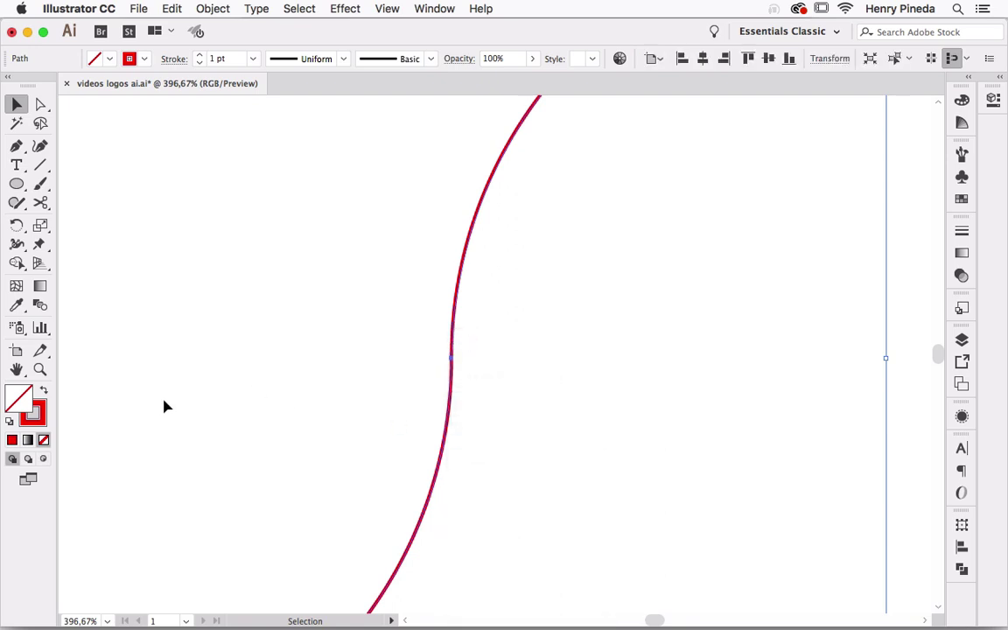
Set the S-curve's stroke colour to black and fit the artboard in view
left_click(962, 198)
left_click(776, 179)
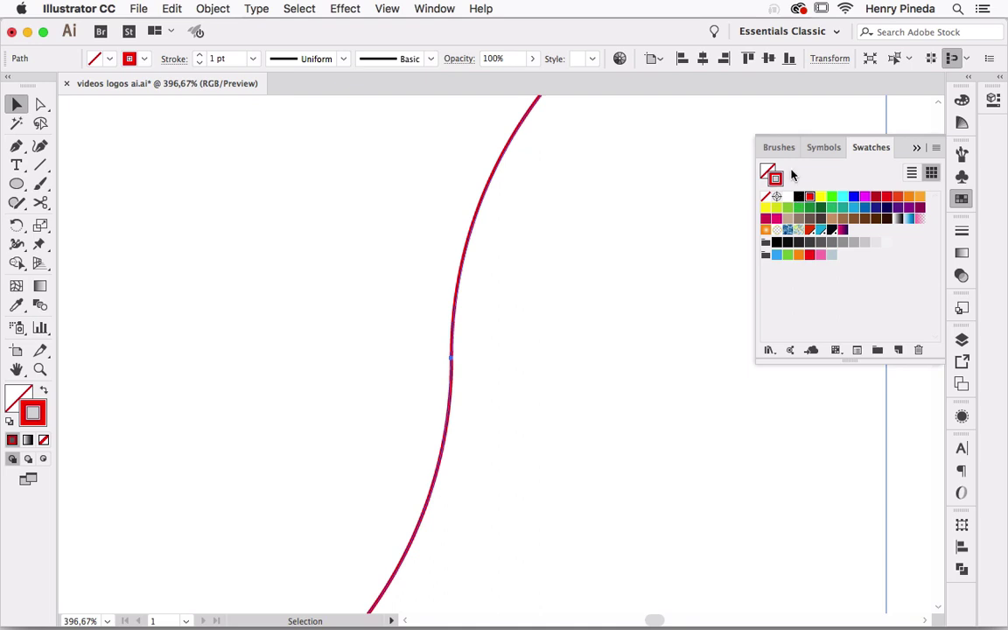
left_click(799, 197)
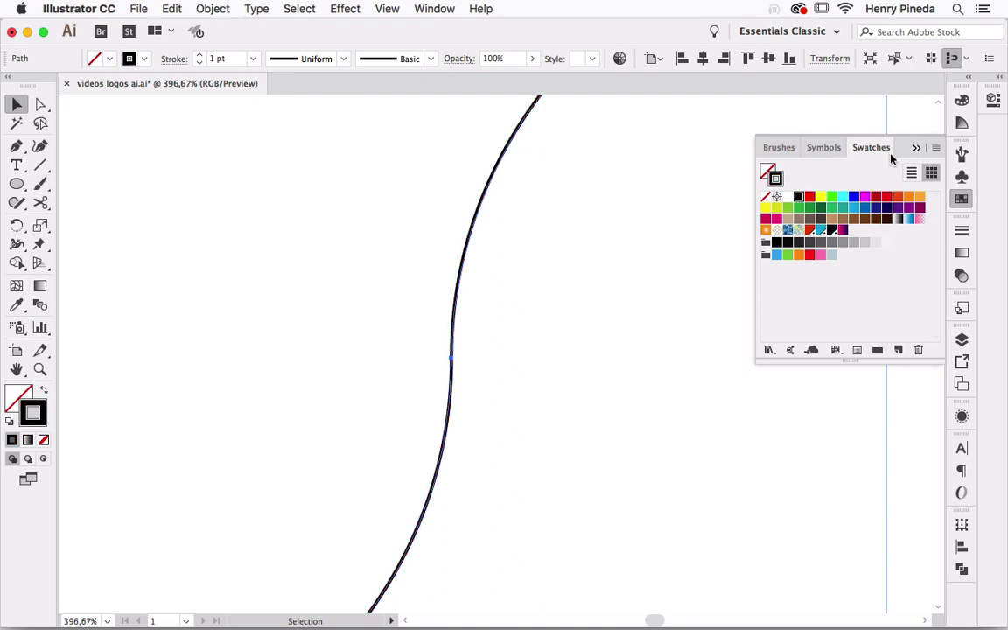
double_click(16, 370)
Move the black S-curve diagonally across the red A's crossbar and right leg
key("v")
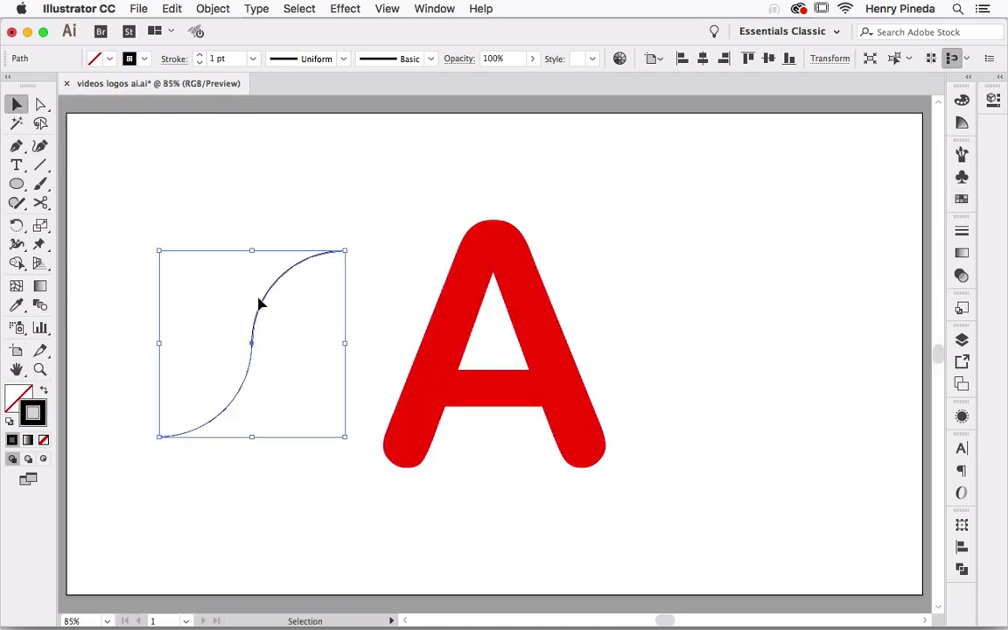
left_click_drag(268, 307, 536, 314)
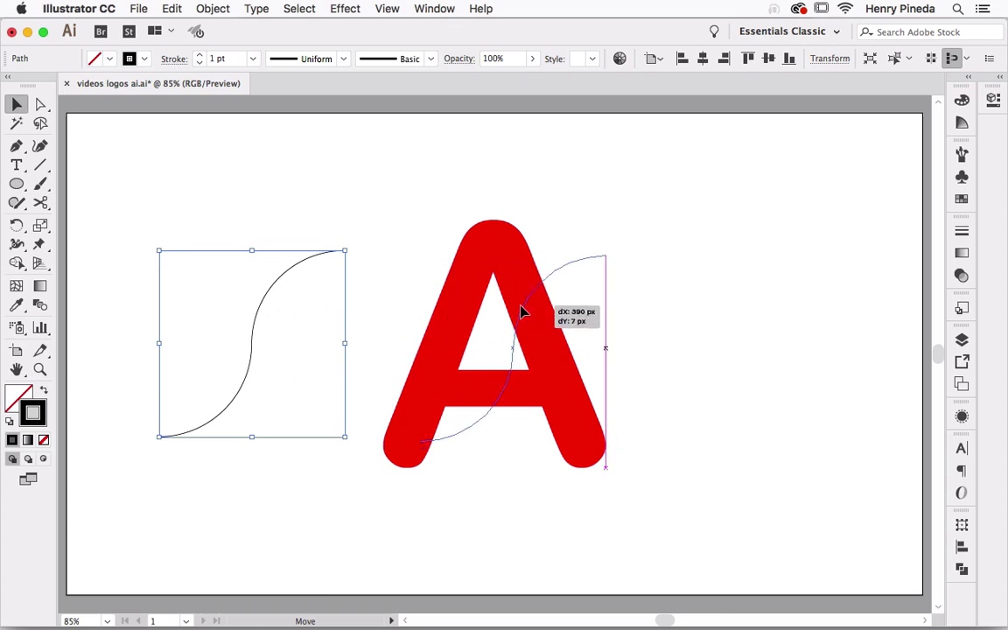
left_click(18, 246)
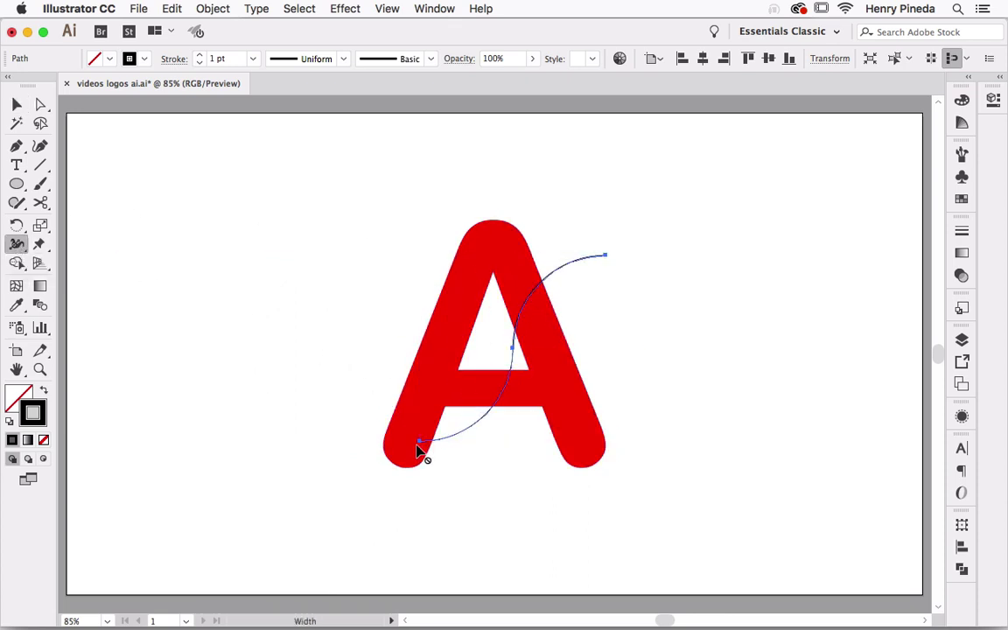
Widen the curve into a thick tapered swoosh and rotate it clockwise across the A
left_click_drag(421, 444, 423, 411)
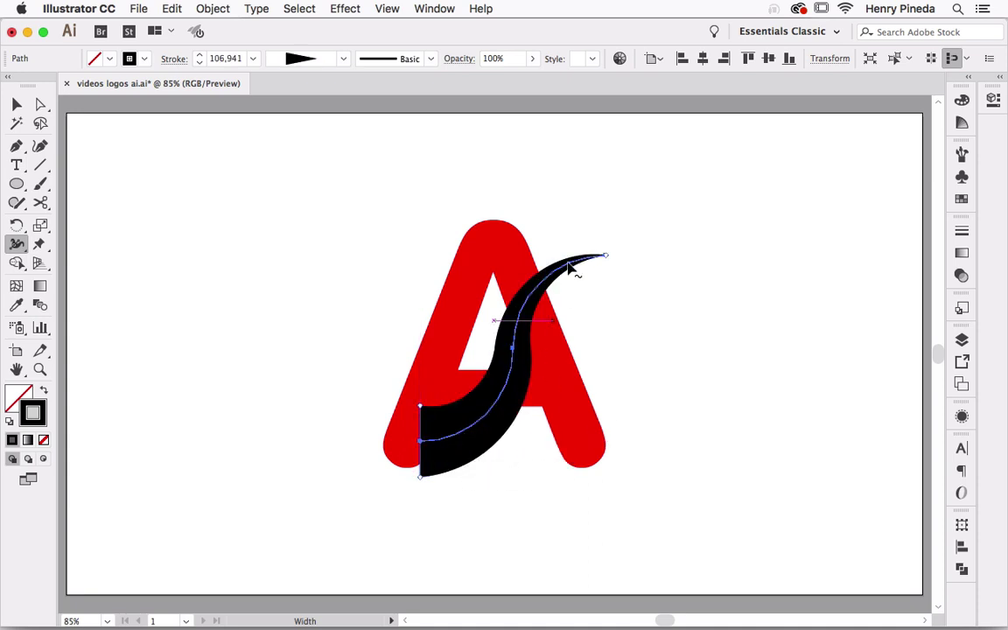
left_click(17, 104)
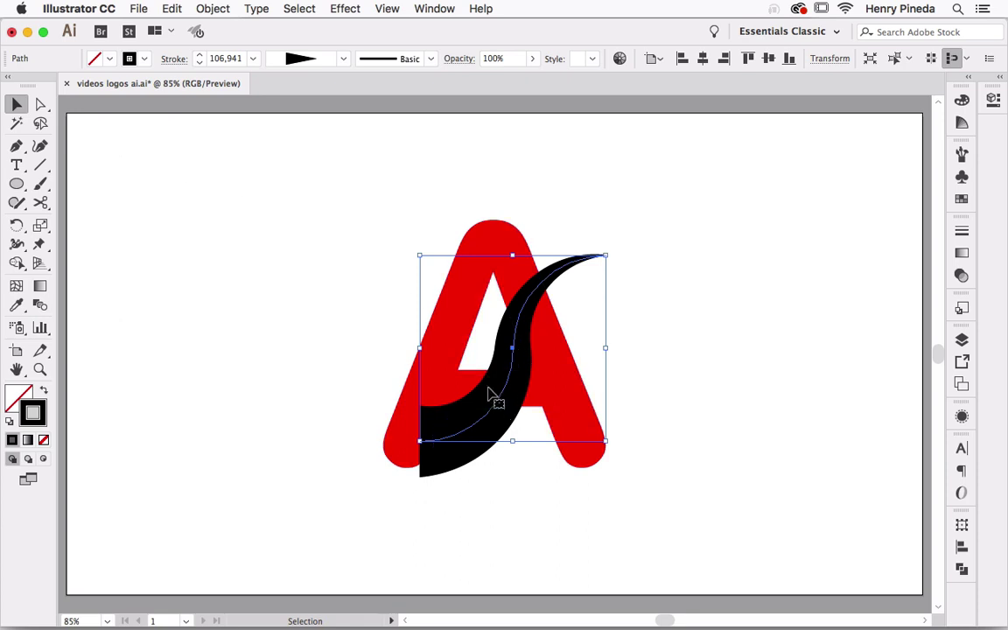
left_click_drag(500, 407, 477, 403)
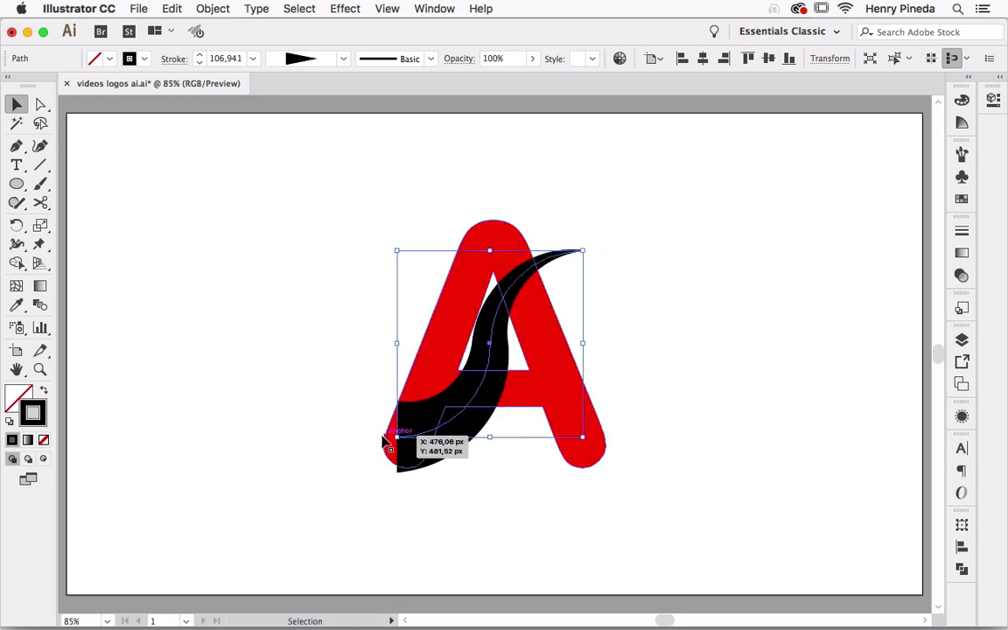
left_click_drag(418, 446, 418, 445)
left_click_drag(589, 244, 598, 277)
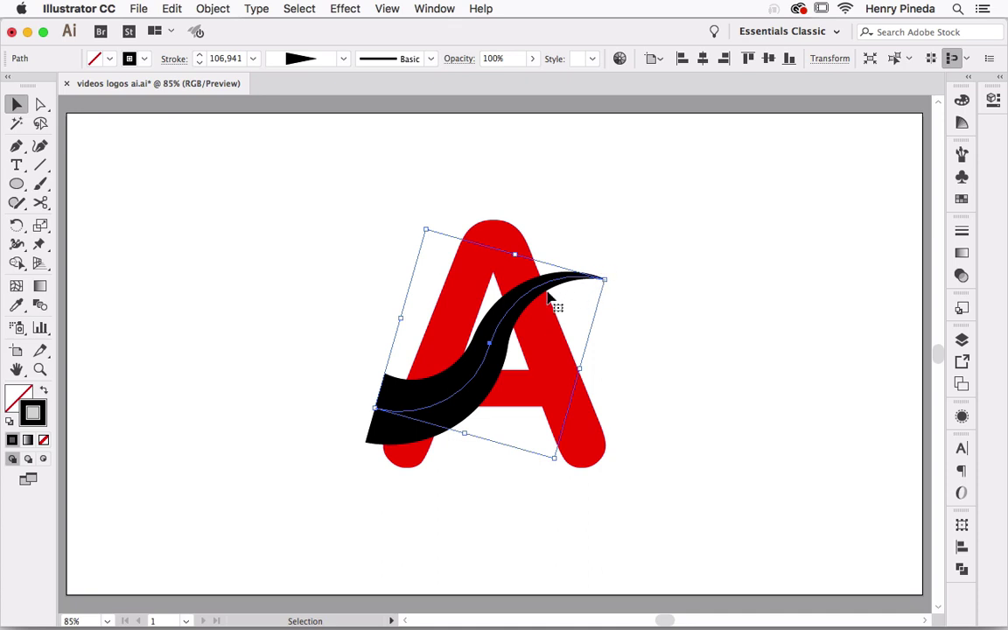
left_click_drag(534, 300, 542, 305)
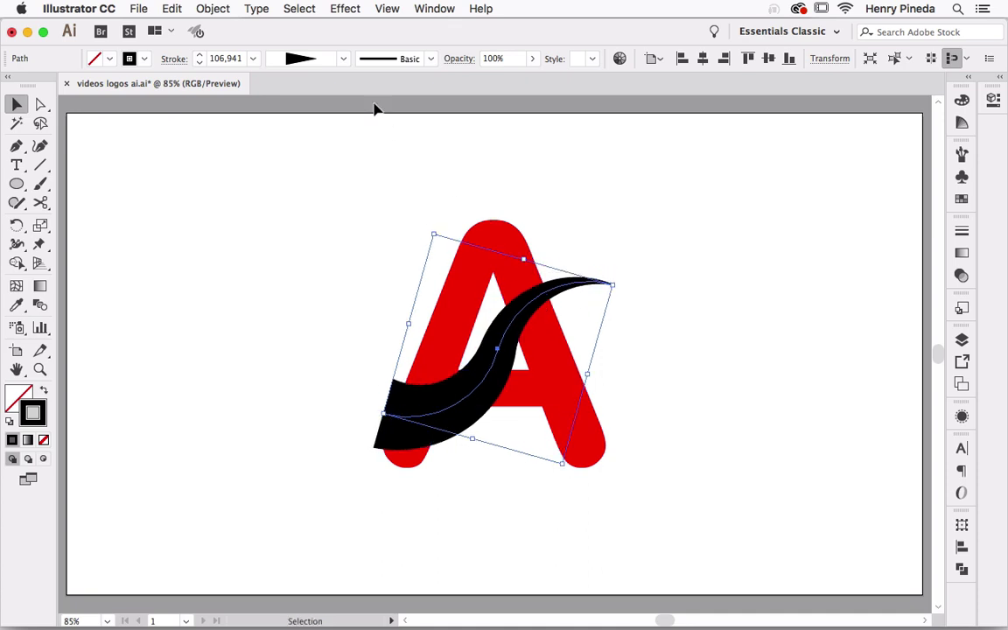
left_click(208, 10)
mouse_move(217, 344)
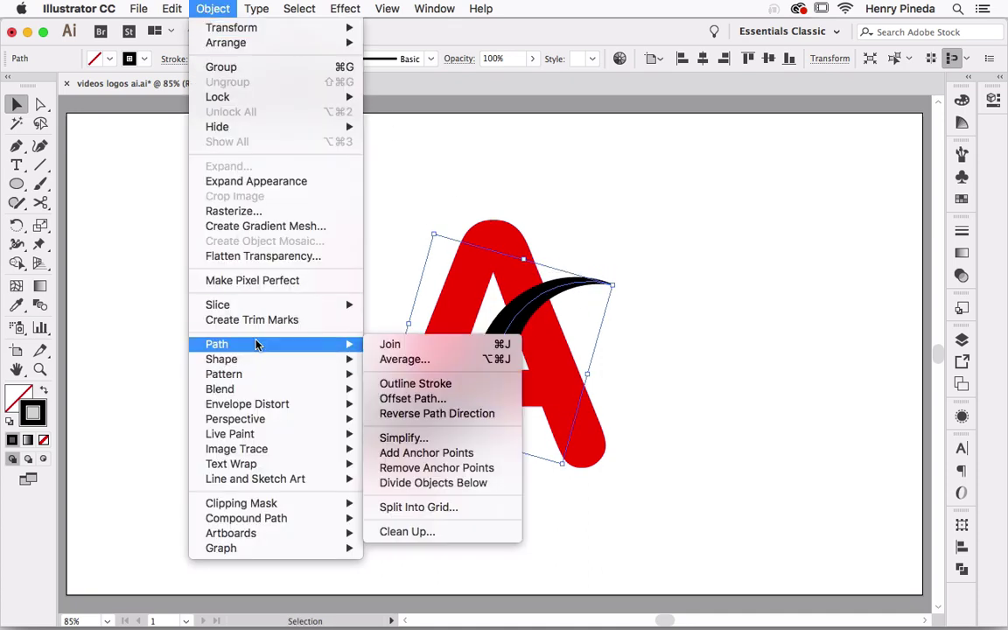
Outline the swoosh's stroke, stretch it to the A's baseline, and select it with the A
left_click(455, 390)
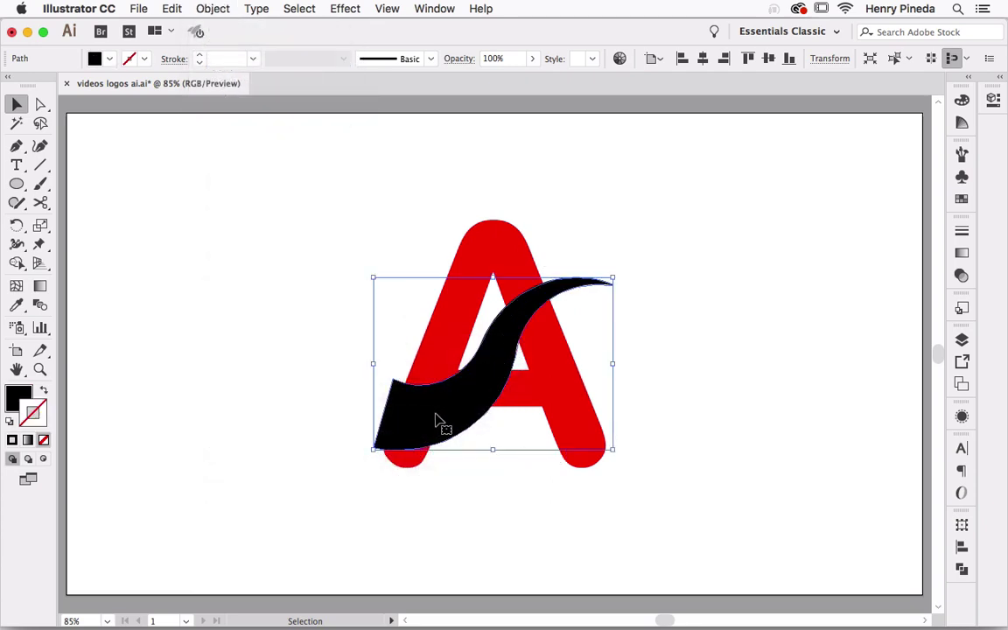
left_click(39, 369)
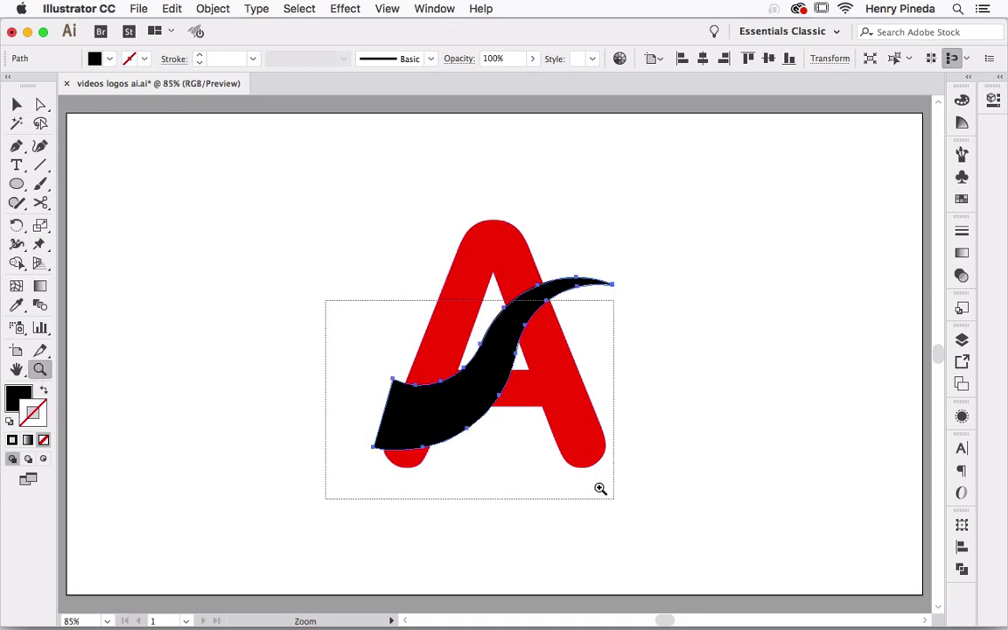
left_click_drag(402, 357, 602, 488)
left_click(18, 104)
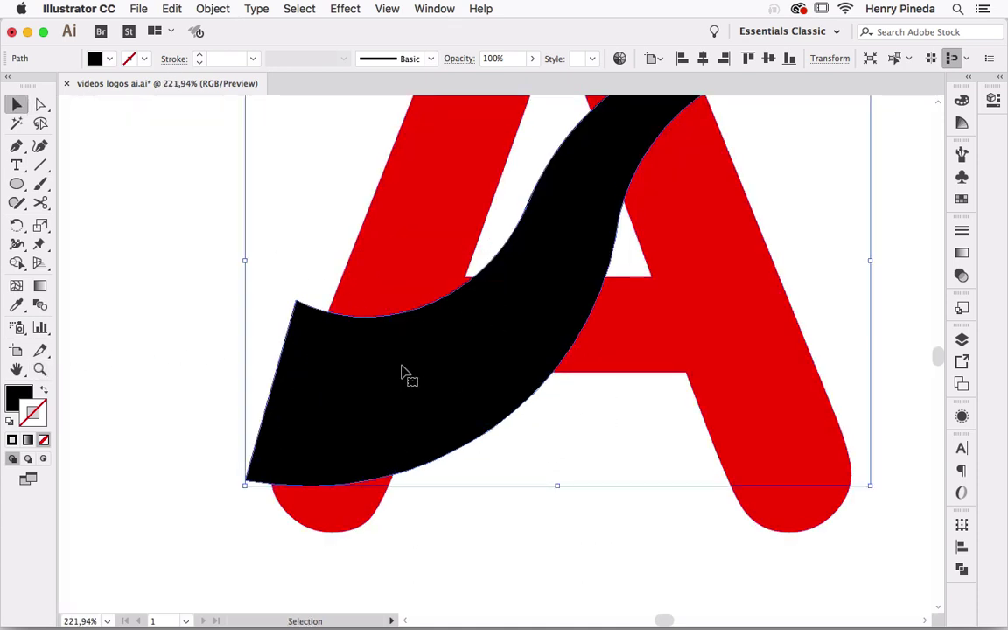
left_click_drag(406, 374, 331, 536)
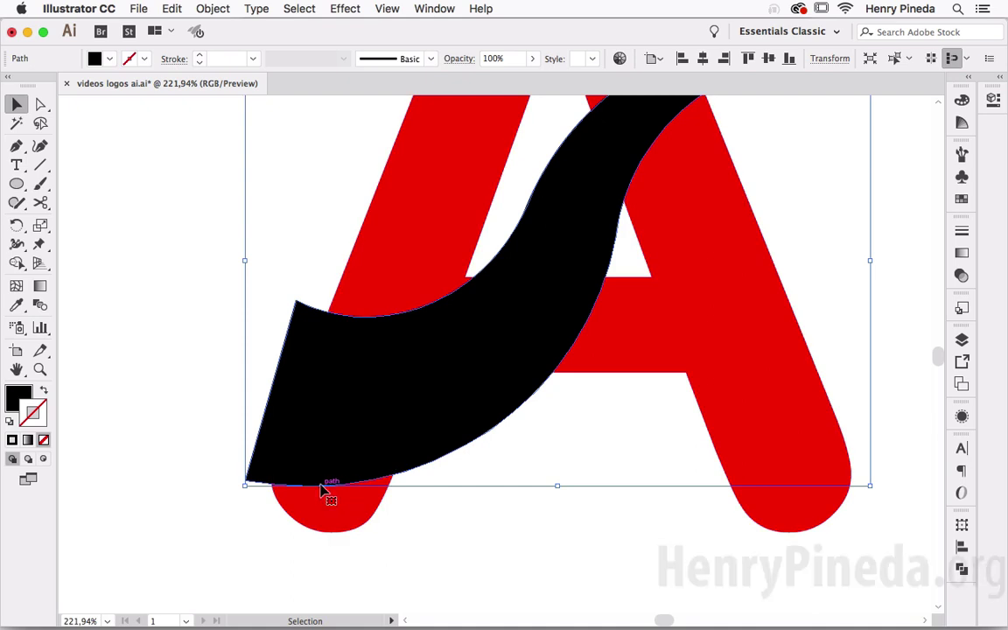
left_click_drag(333, 493, 338, 535)
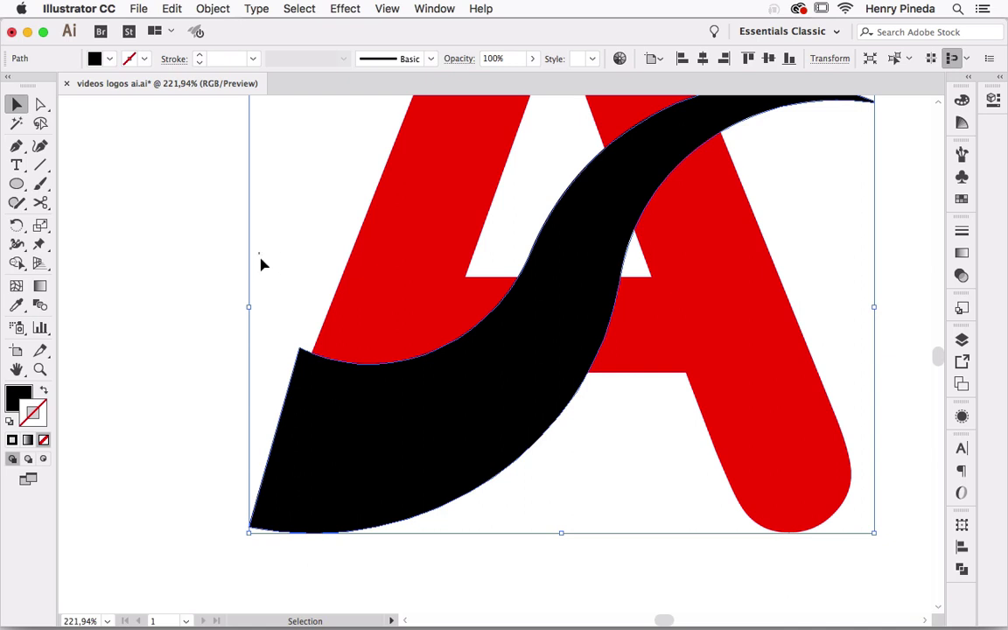
left_click_drag(260, 256, 378, 437)
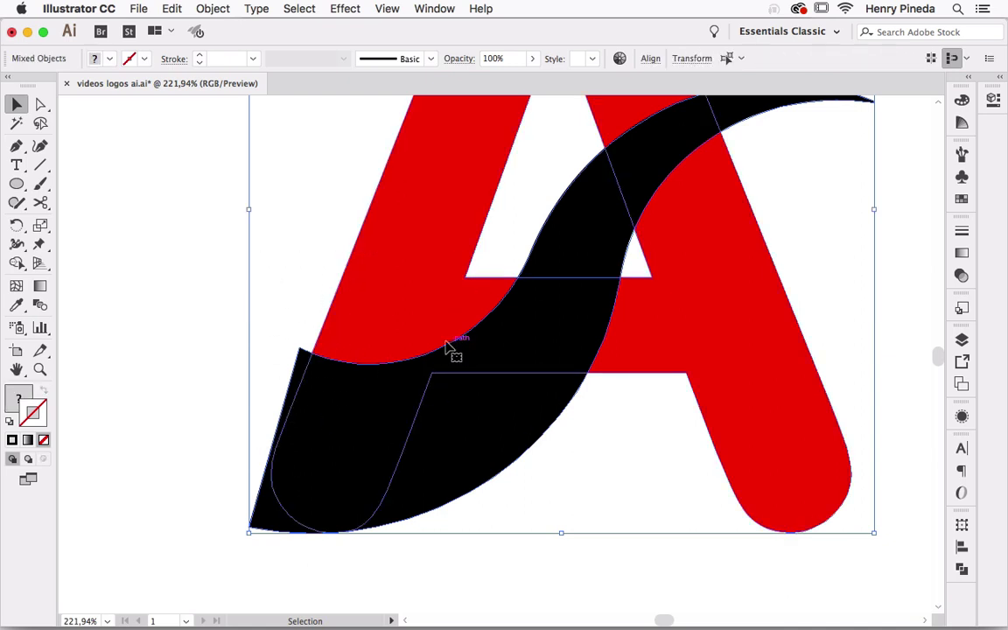
Trim the swoosh's sharp lower-left corner with Shape Builder to follow the A's rounded foot
left_click(17, 264)
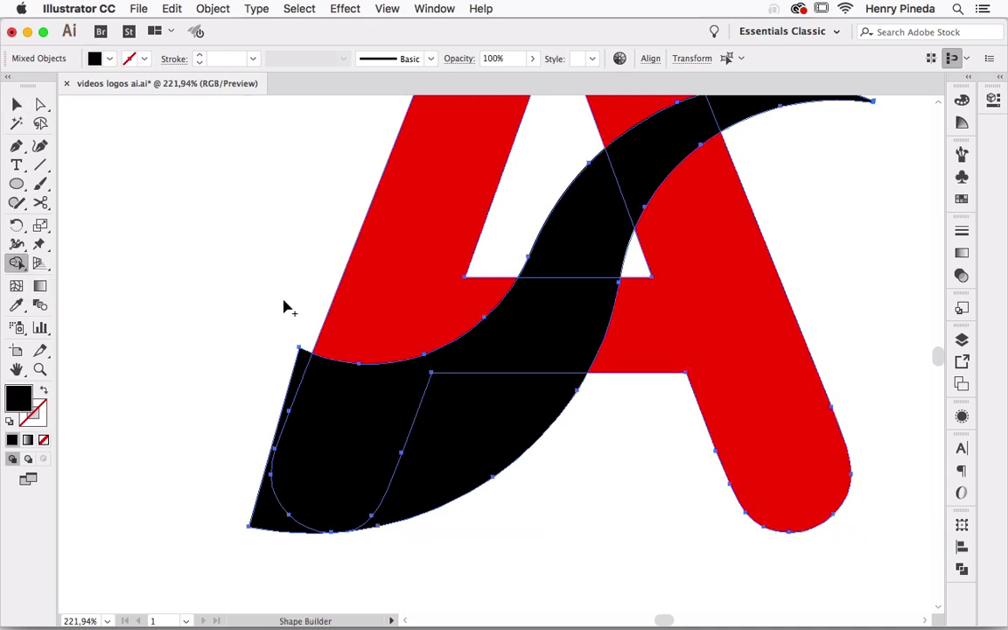
left_click_drag(302, 346, 248, 504)
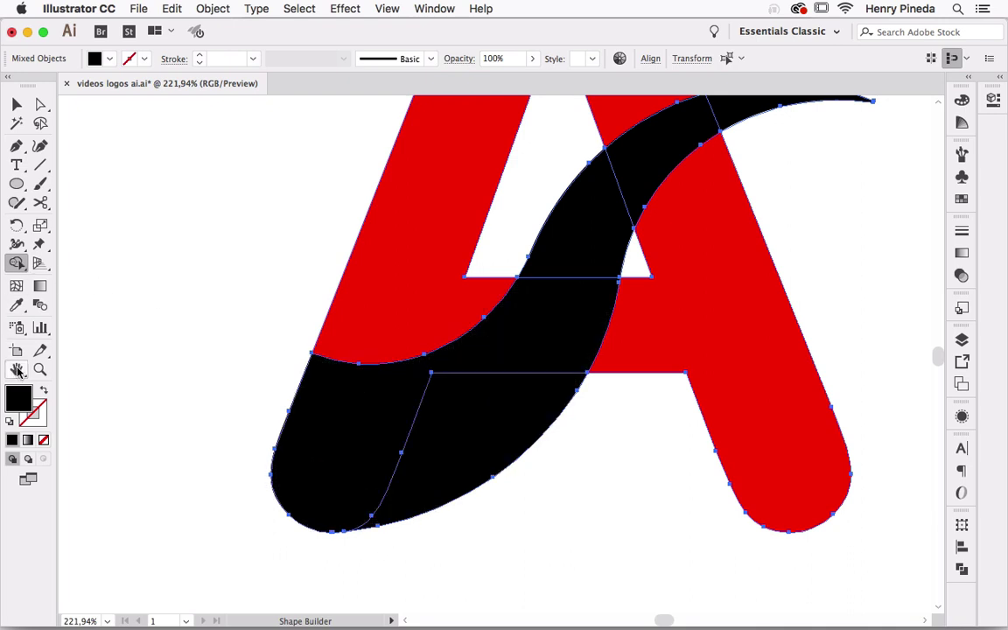
double_click(17, 369)
left_click(17, 104)
left_click(306, 201)
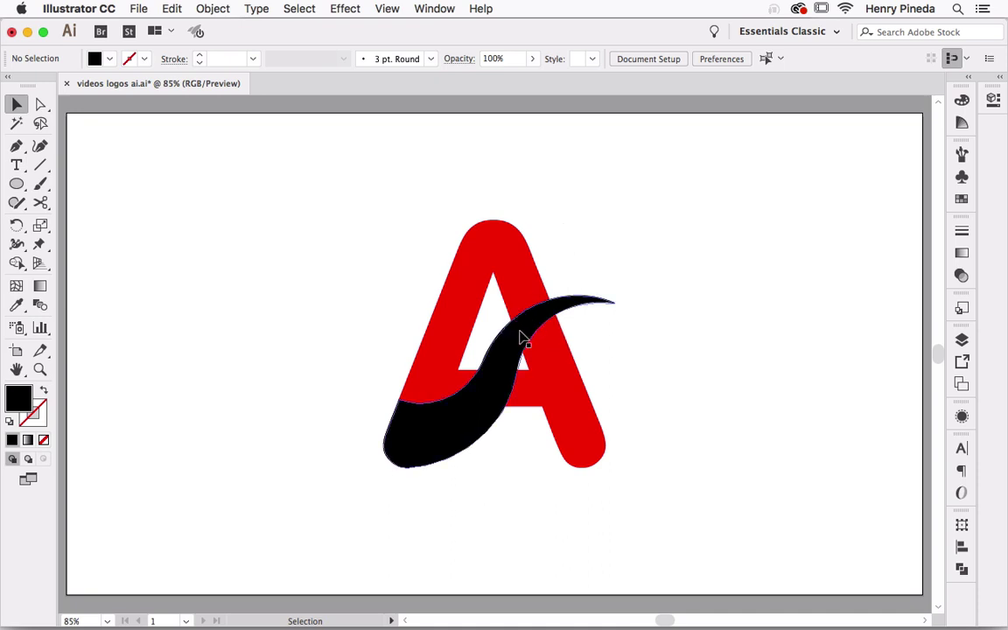
Duplicate the swoosh and place the copy just above the original over the A
left_click_drag(522, 335, 375, 233)
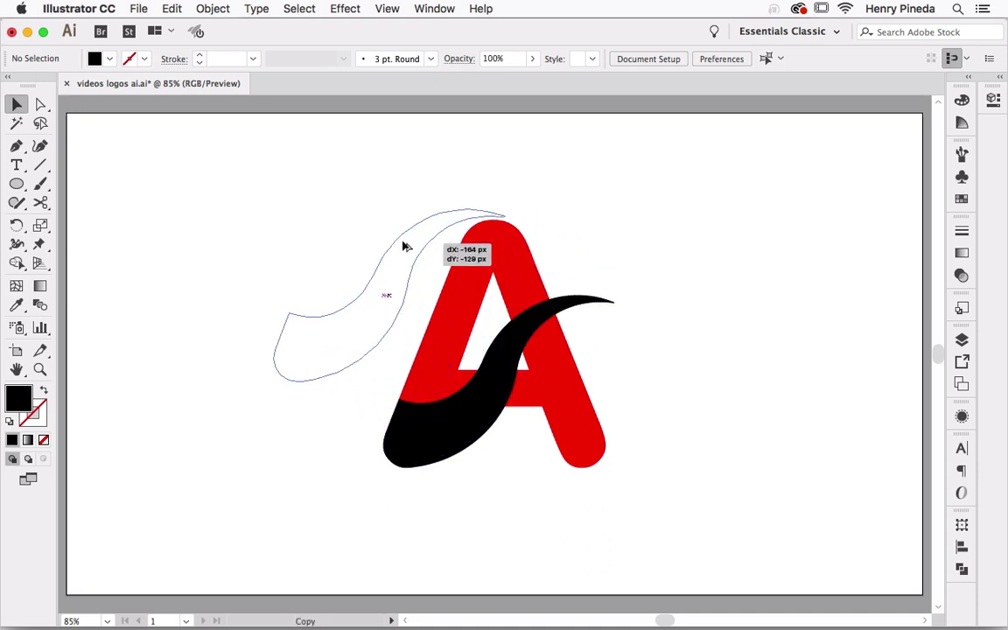
left_click_drag(375, 233, 491, 275)
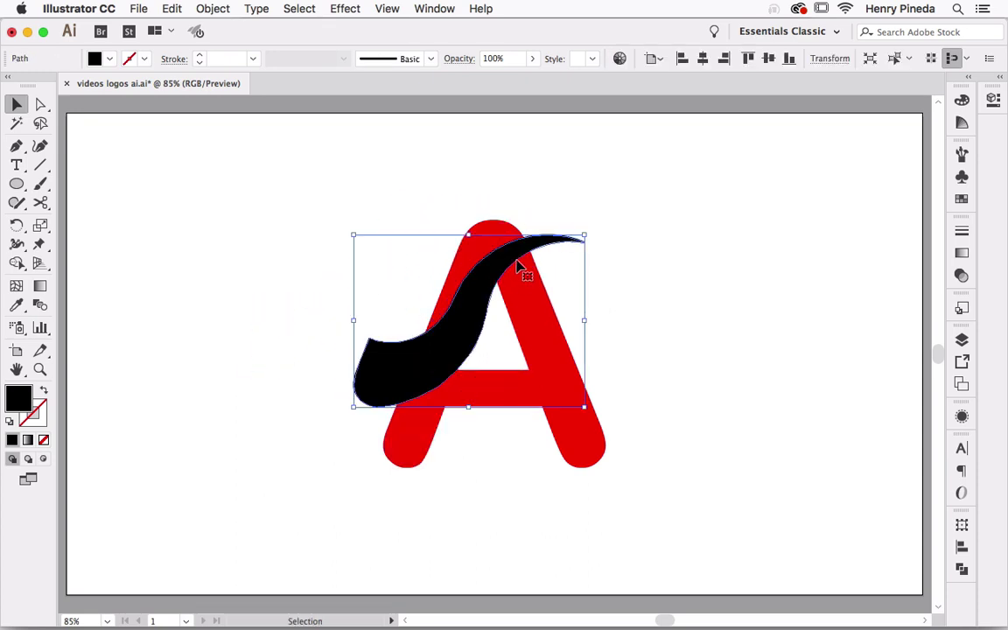
left_click_drag(452, 231, 480, 291)
left_click_drag(509, 365, 492, 314)
key("z")
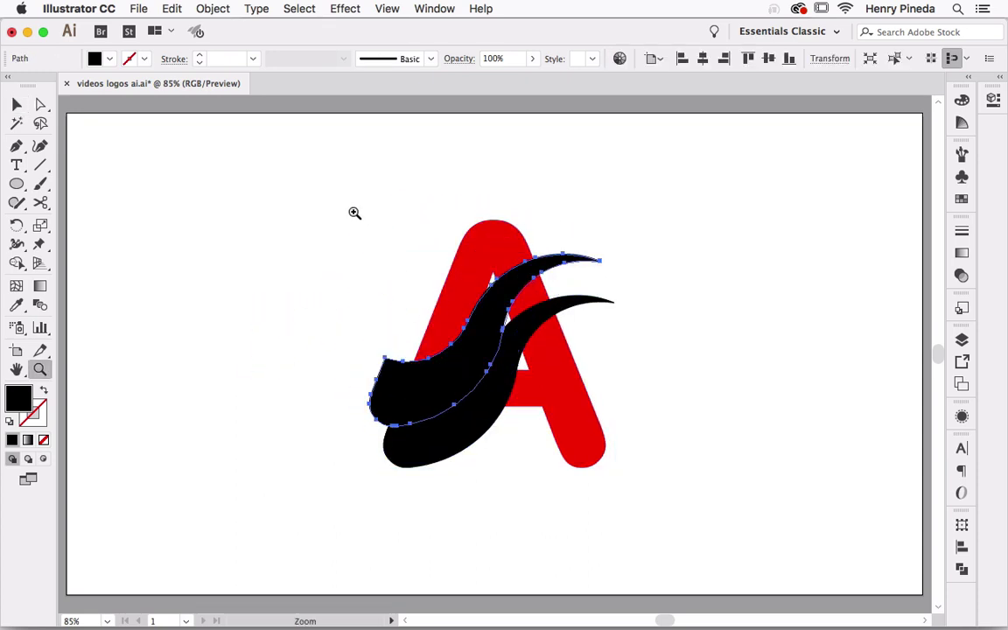
left_click_drag(353, 211, 653, 461)
key("v")
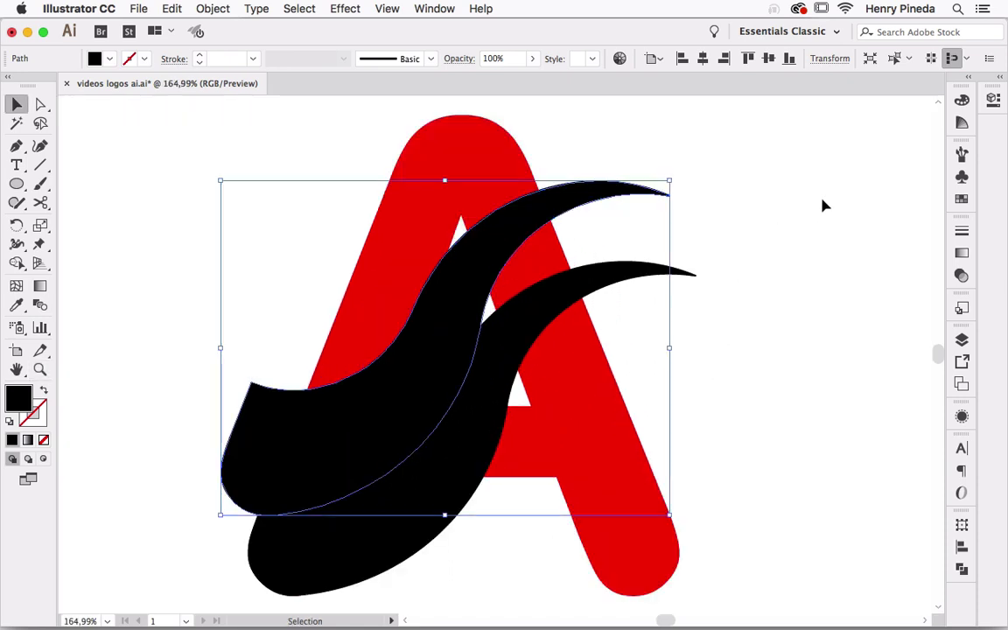
Fill the upper swoosh navy and the duplicated swoosh green, leaving a navy edge
left_click(961, 199)
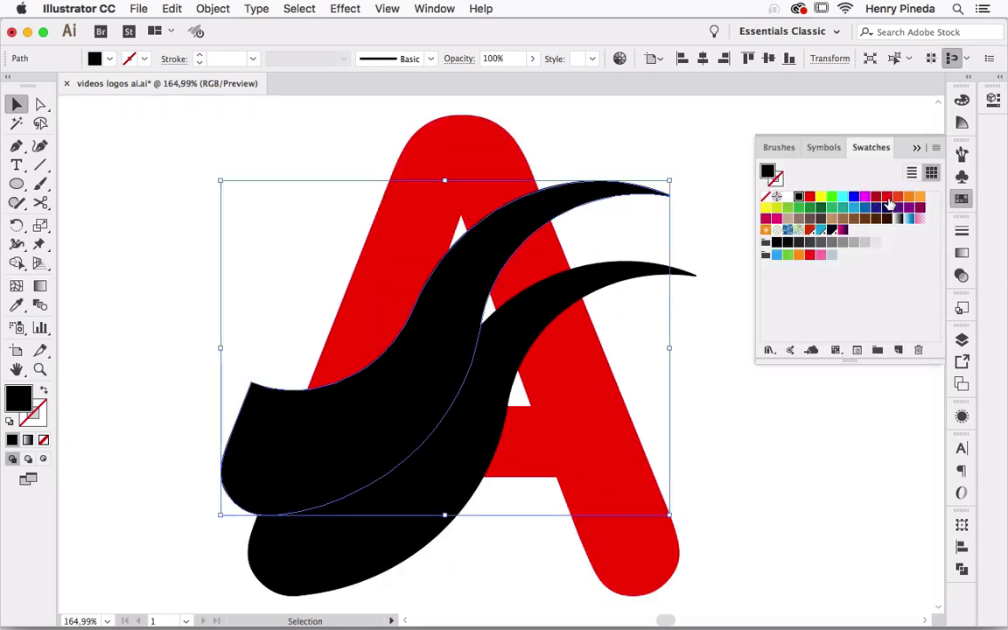
left_click(886, 208)
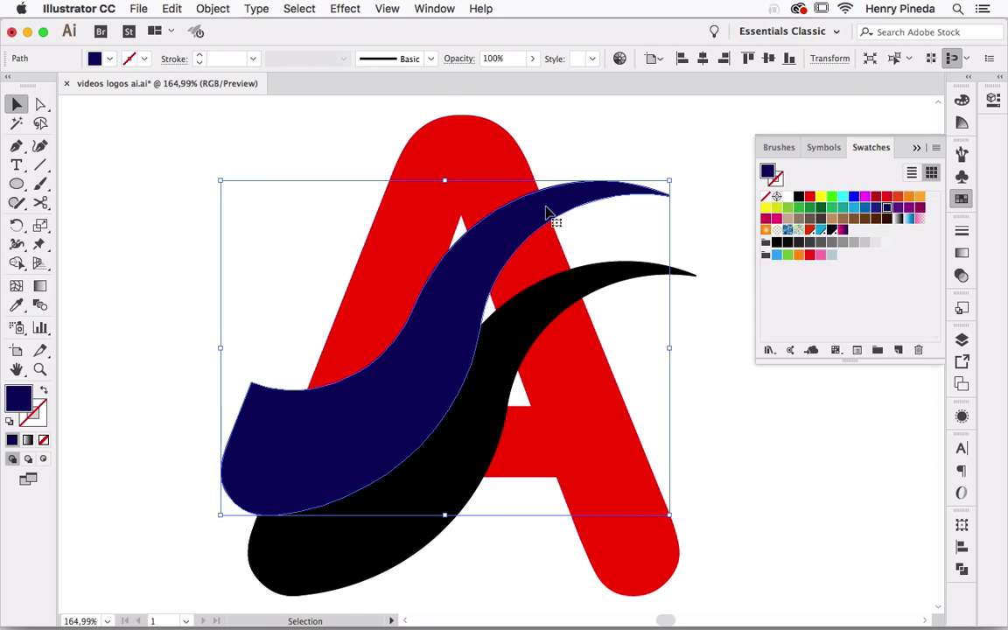
left_click_drag(542, 205, 491, 214)
left_click(799, 209)
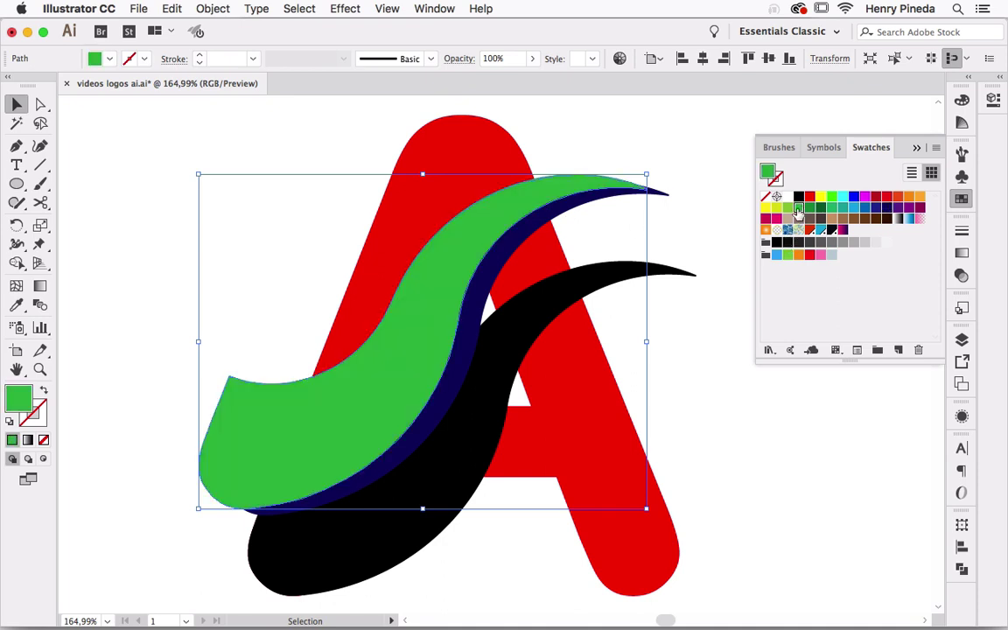
left_click(39, 370)
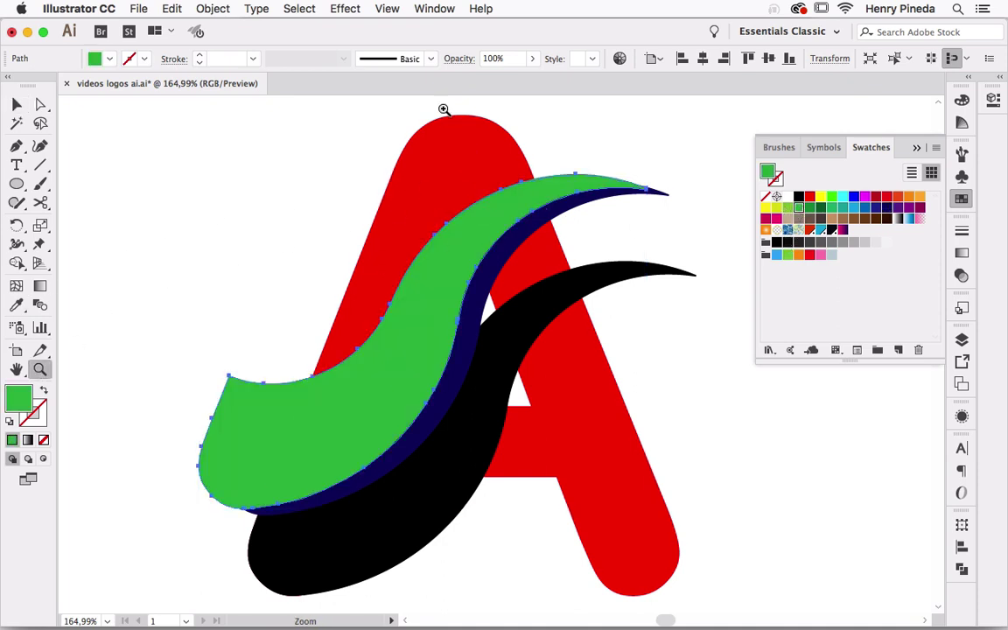
Nudge the green swoosh slightly right and down near the A's top
left_click_drag(444, 108, 690, 323)
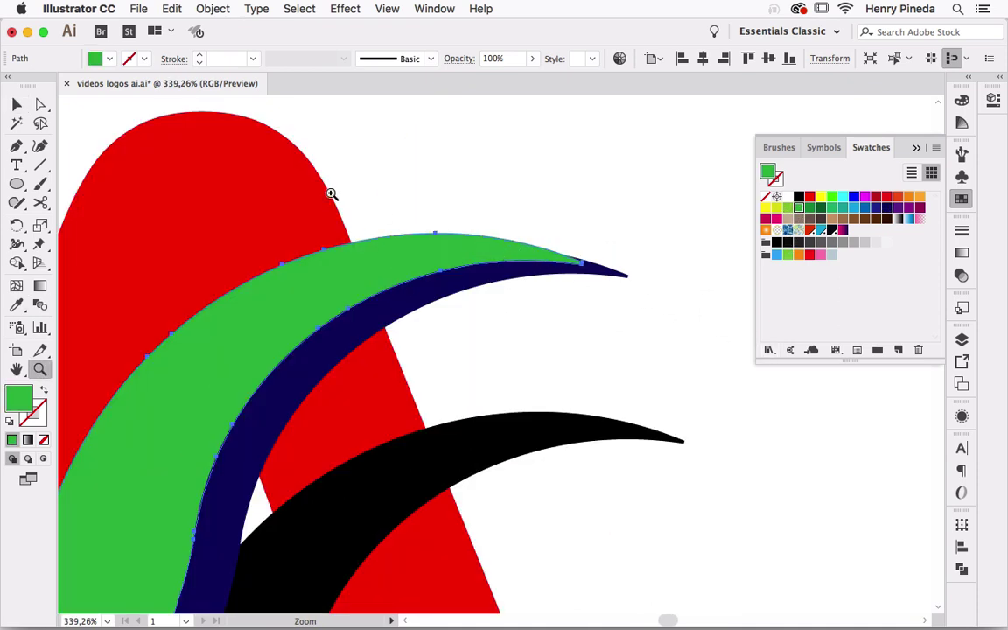
key("v")
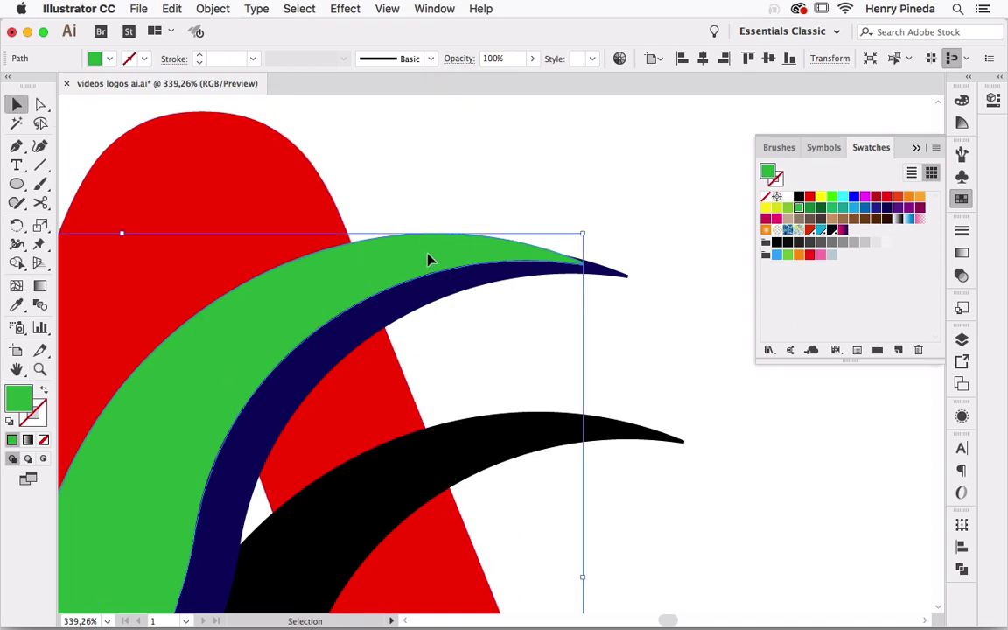
left_click_drag(427, 259, 466, 270)
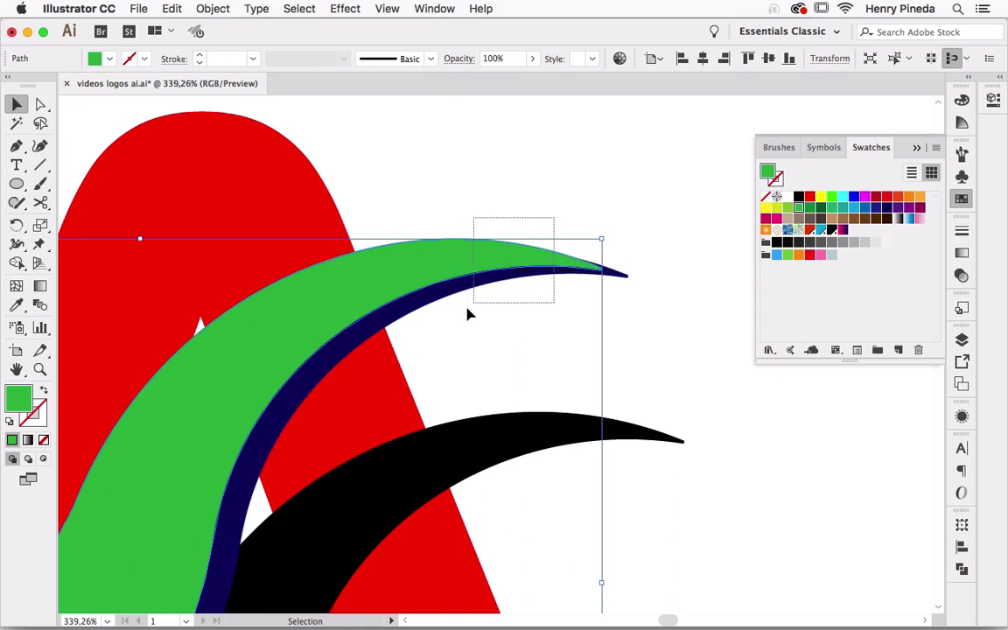
Shrink the green-and-navy swoosh pair onto the A and drag a copy out to the right
left_click_drag(554, 223, 461, 319)
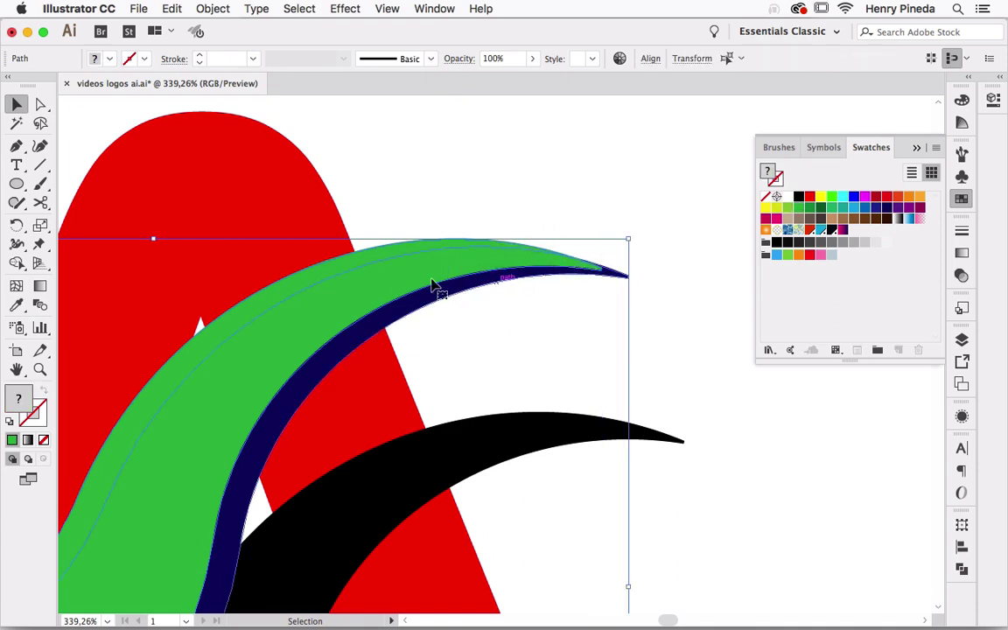
key("super+minus")
key("super+minus")
key("super+minus")
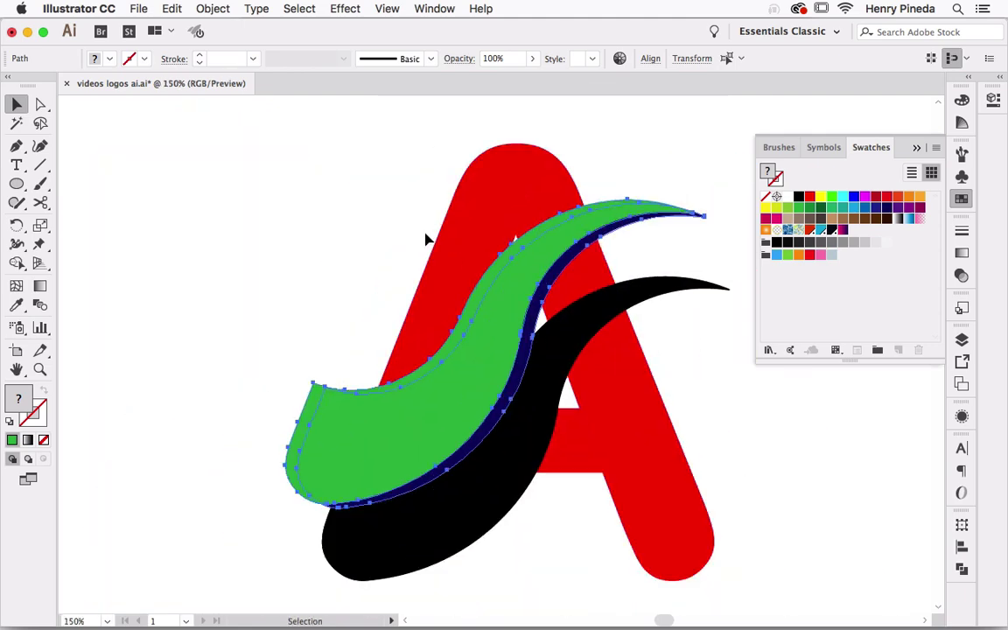
scroll(634, 207, "right", 5)
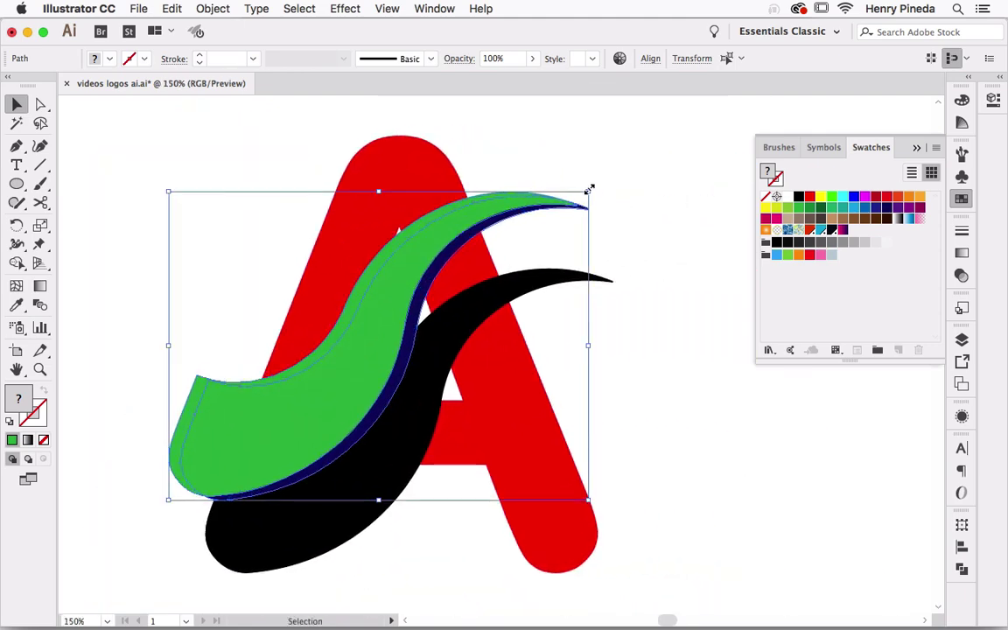
left_click_drag(589, 191, 484, 267)
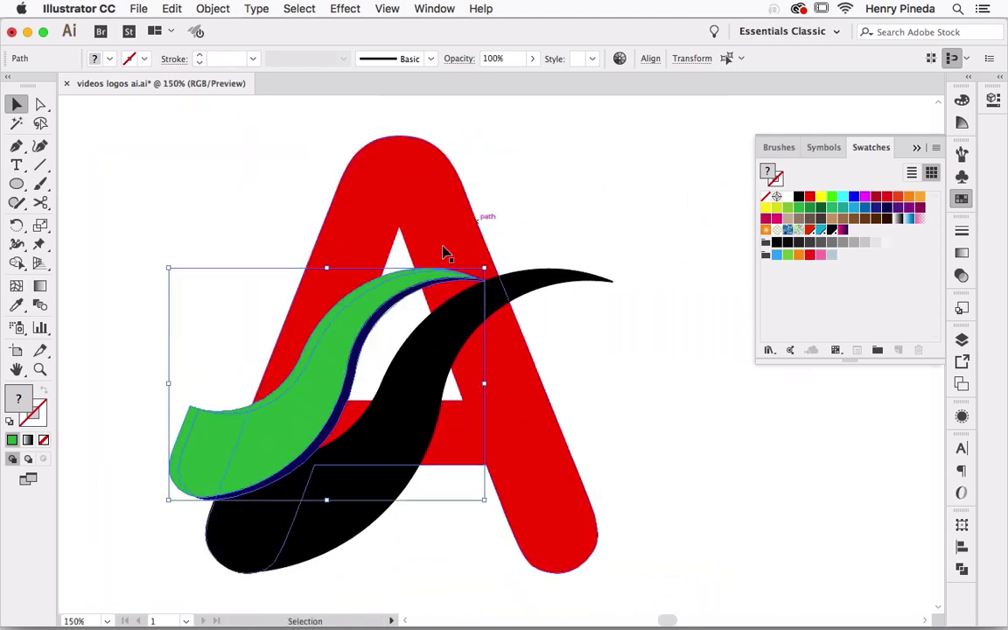
left_click_drag(398, 293, 448, 273)
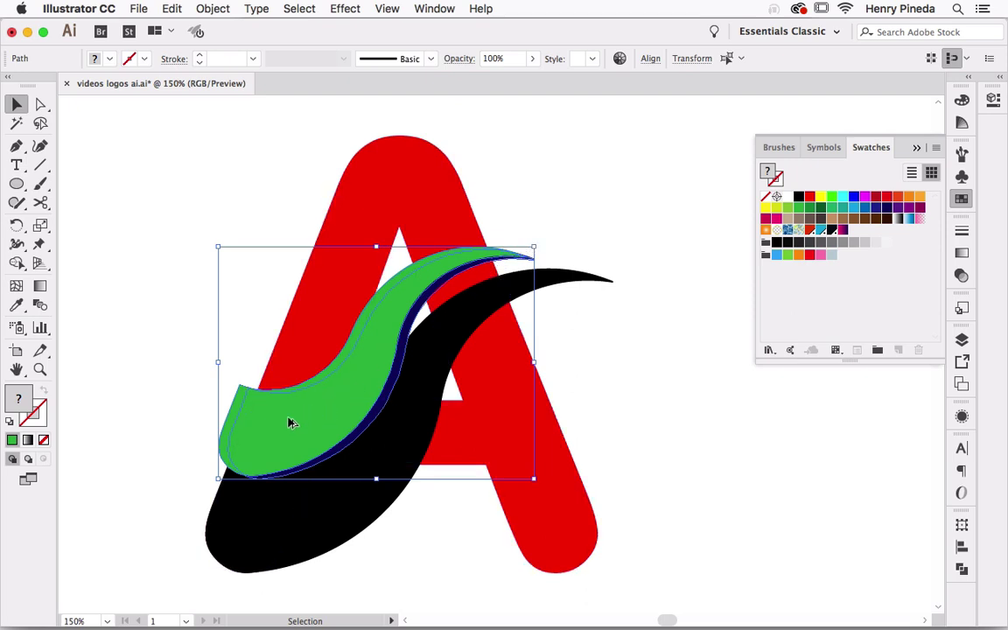
left_click_drag(292, 423, 807, 514)
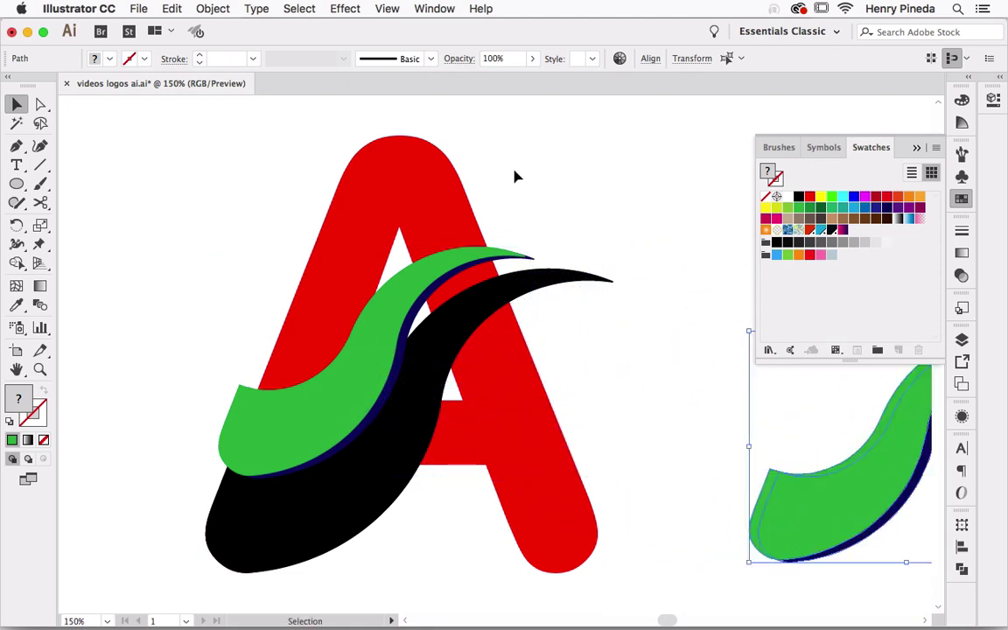
Bring the black swoosh to the front, then select the A with both swooshes
left_click(500, 297)
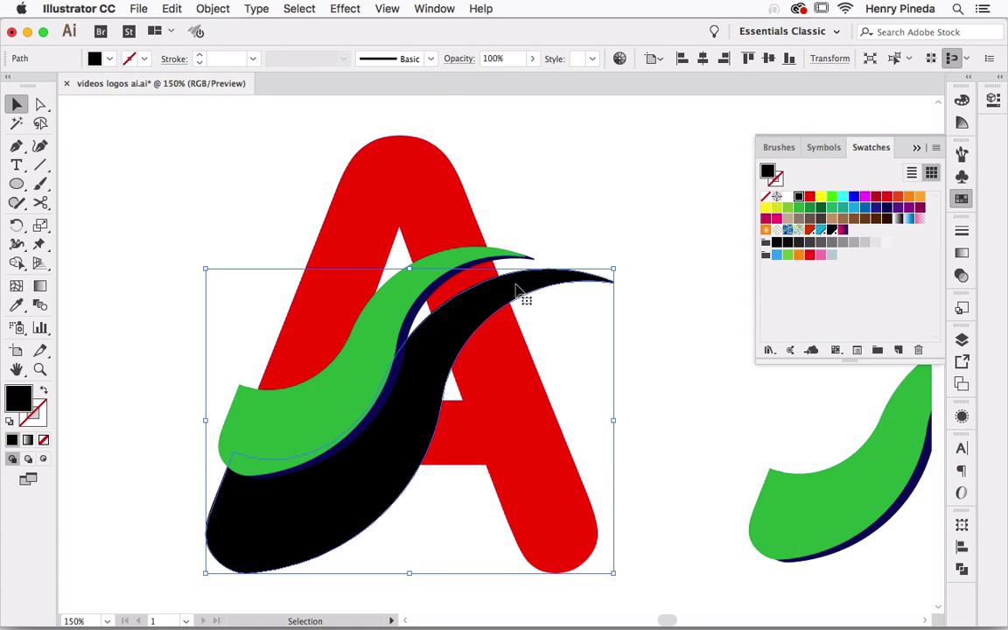
right_click(457, 323)
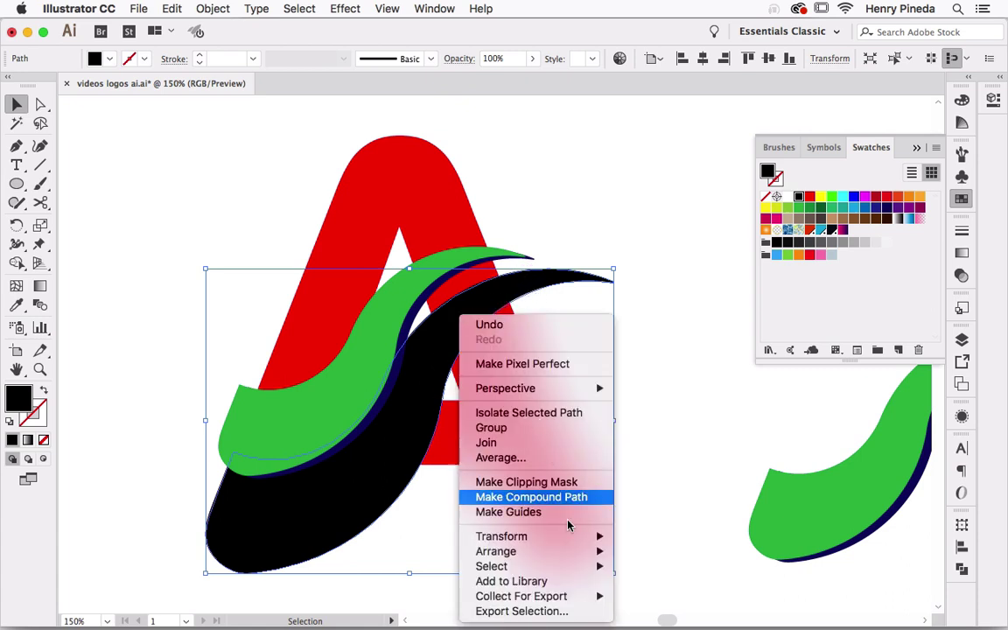
mouse_move(496, 551)
left_click(673, 543)
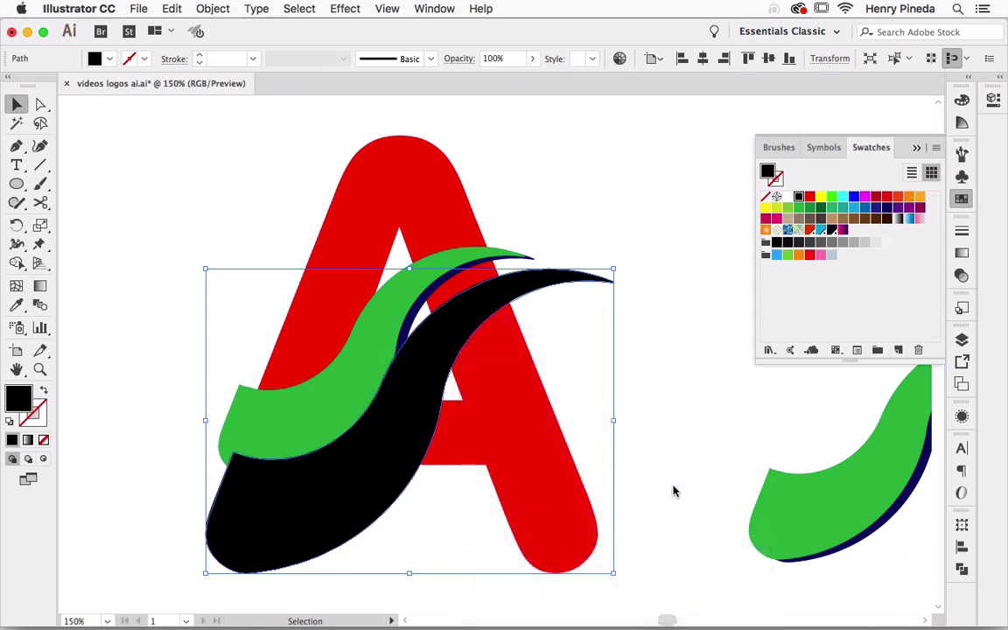
left_click_drag(563, 201, 349, 398)
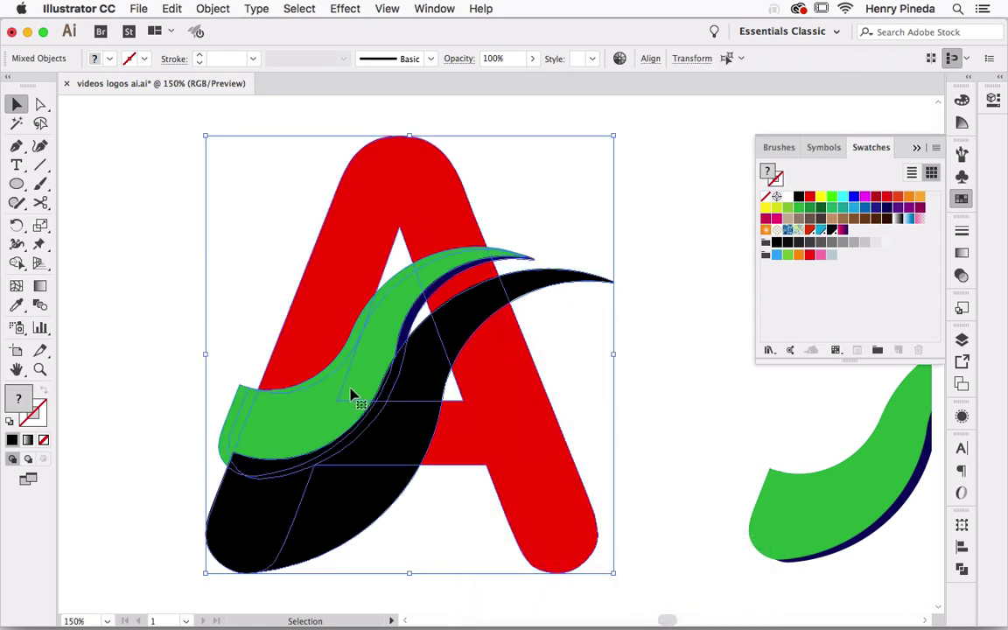
Merge the A's inner triangle region with the green stripe using Shape Builder
key("shift+m")
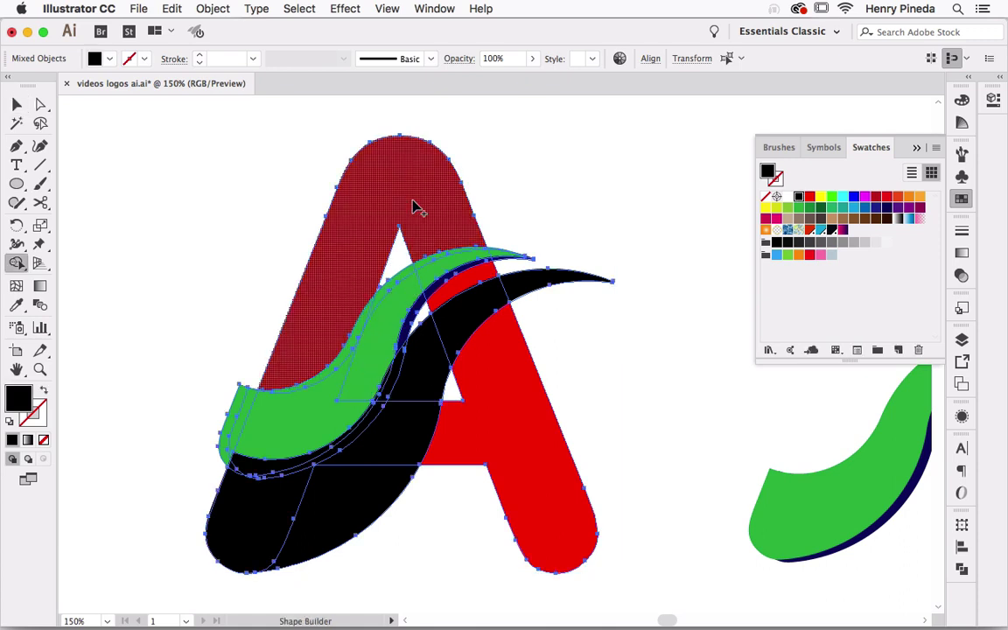
left_click(398, 278)
mouse_move(391, 273)
left_mouse_down()
mouse_move(417, 313)
mouse_move(387, 271)
left_mouse_up()
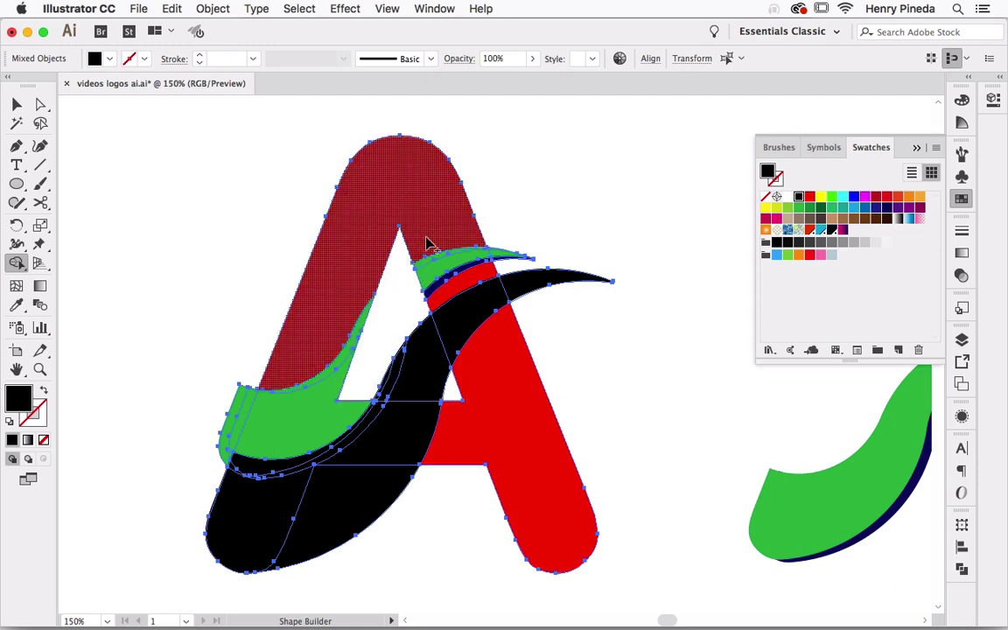
mouse_move(402, 207)
left_mouse_down()
mouse_move(391, 215)
mouse_move(580, 360)
left_mouse_up()
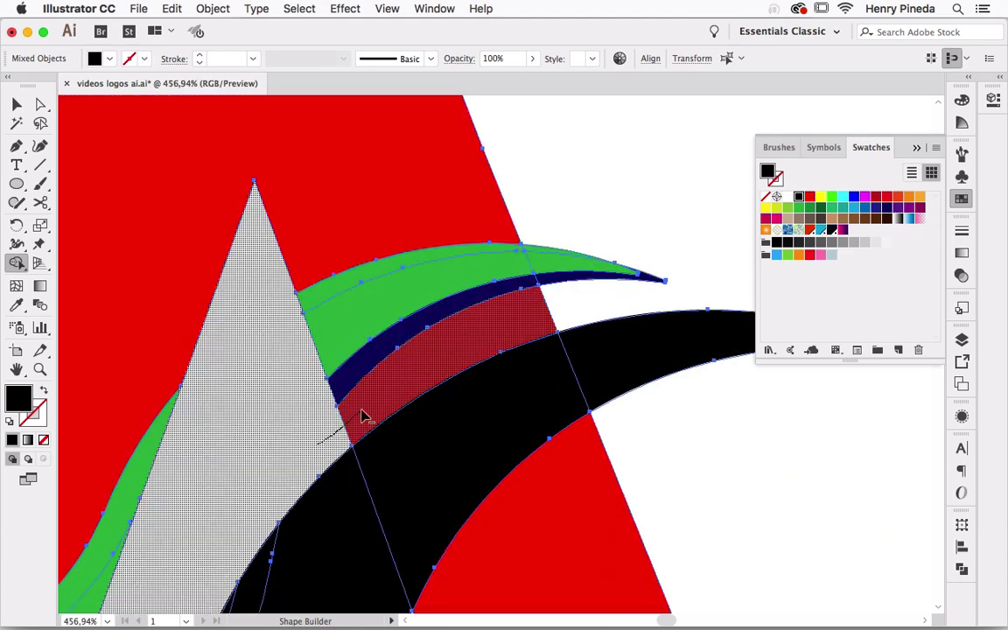
Merge the red patch, green arc and upper arc pieces into one black crescent
left_click_drag(335, 440, 440, 351)
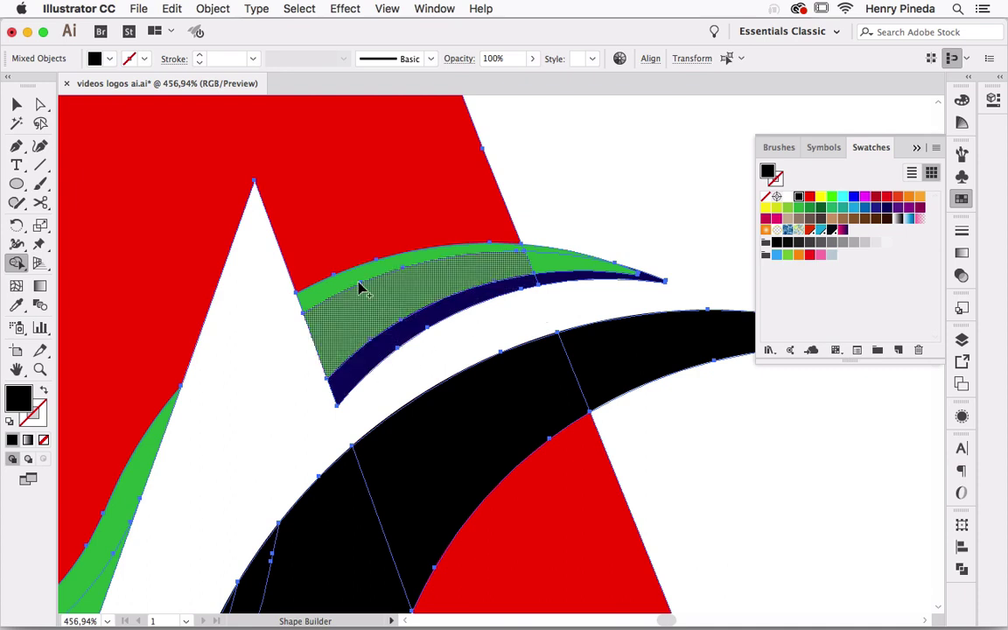
mouse_move(342, 279)
left_mouse_down()
mouse_move(355, 357)
mouse_move(367, 356)
left_mouse_up()
mouse_move(531, 288)
left_mouse_down()
mouse_move(549, 276)
mouse_move(538, 260)
left_mouse_up()
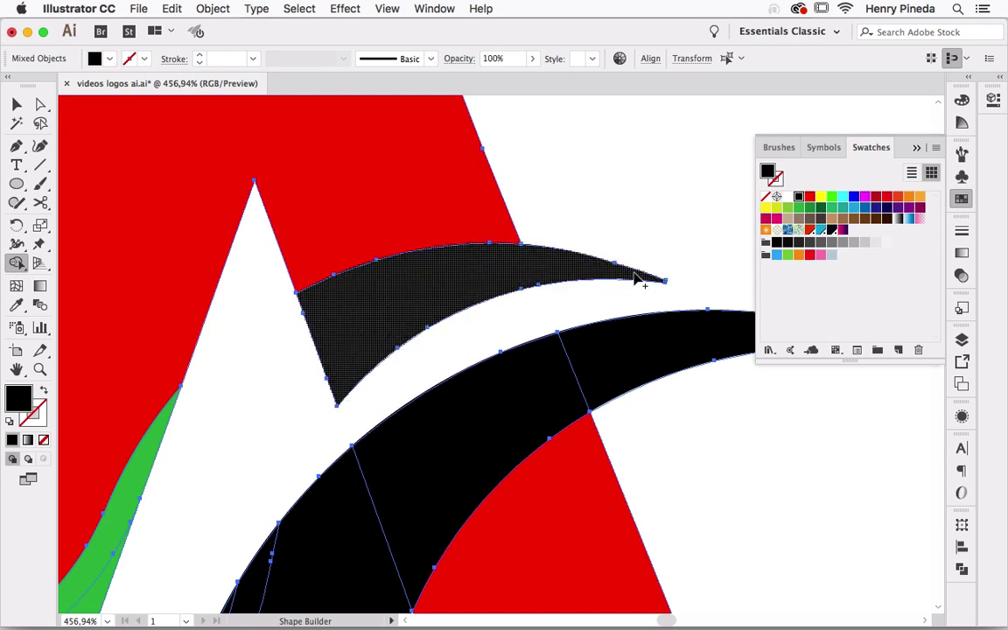
left_click(420, 259)
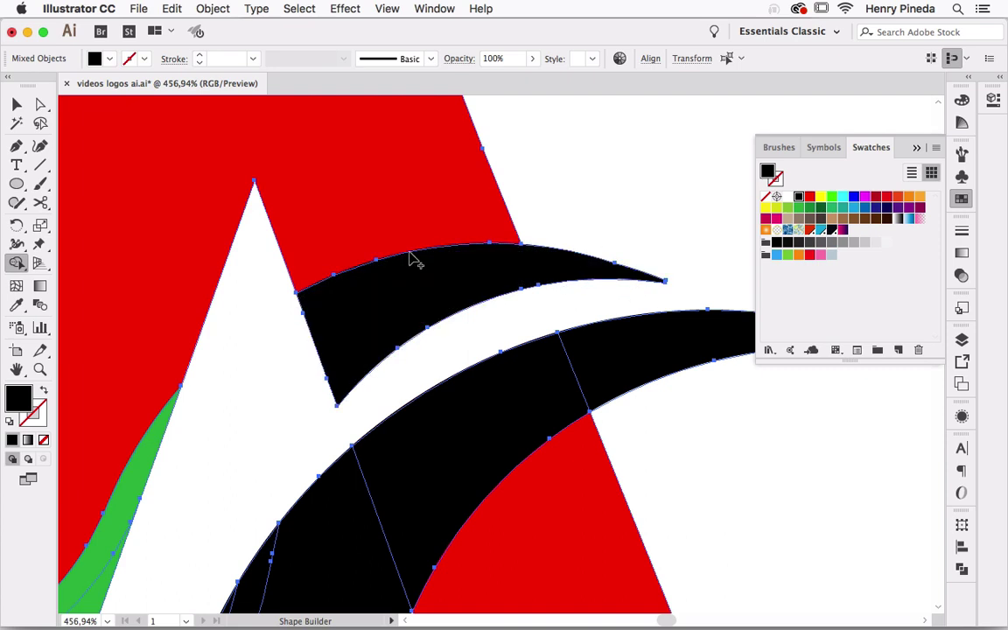
left_click(843, 230)
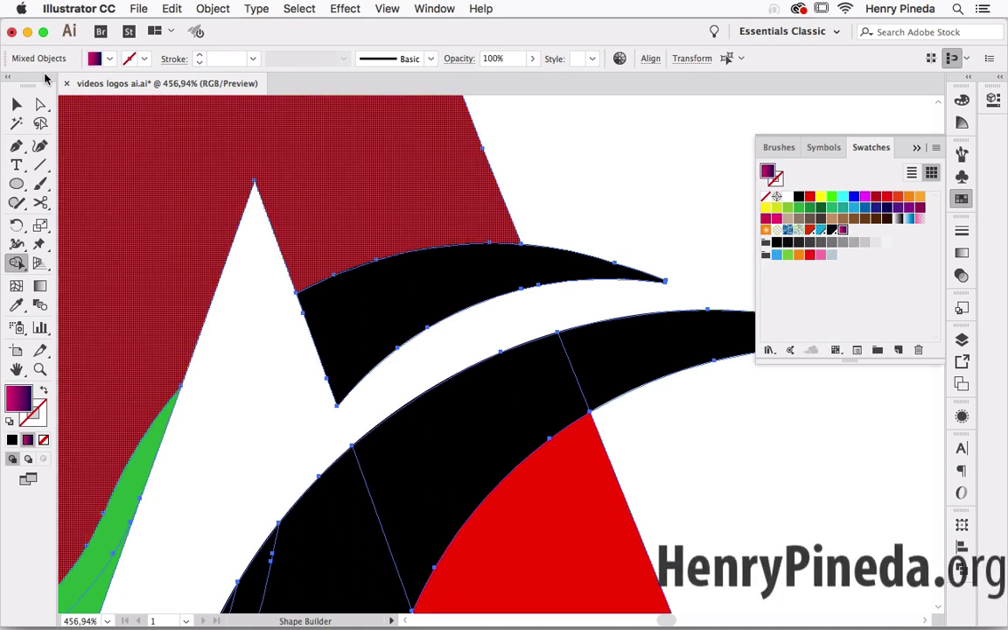
Fill the upper black arc with the magenta gradient swatch
left_click(16, 105)
left_click(630, 232)
left_click(522, 278)
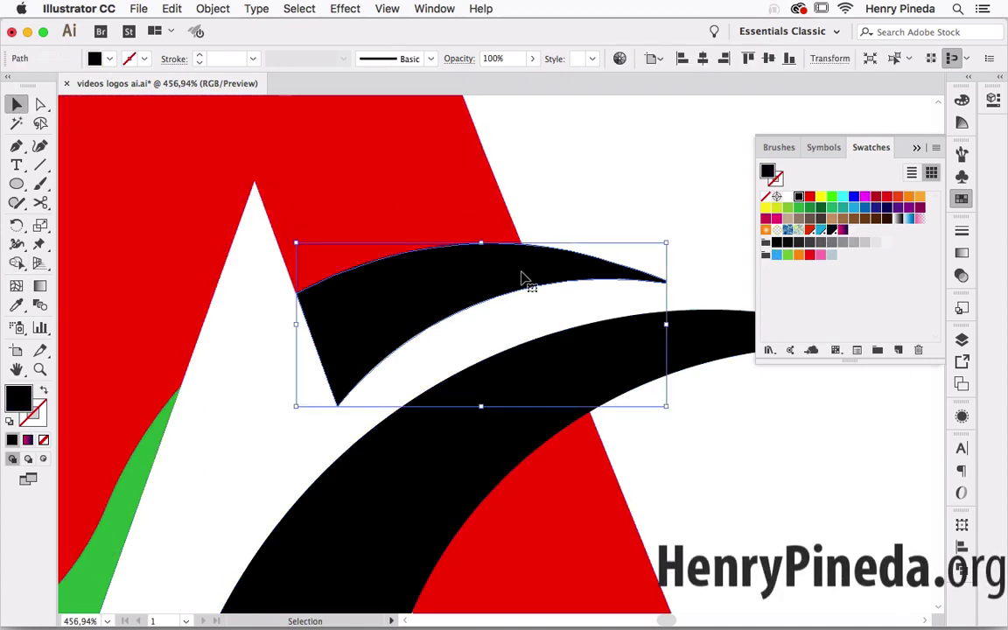
double_click(843, 229)
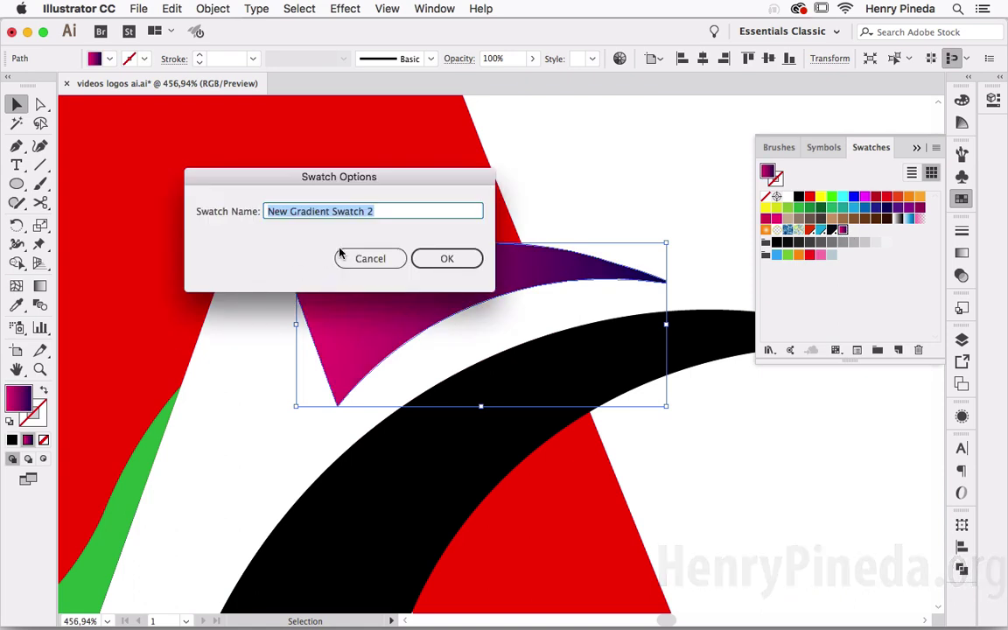
left_click(361, 256)
Apply the magenta-to-navy gradient to the whole letter A and deselect
double_click(16, 370)
left_click(16, 105)
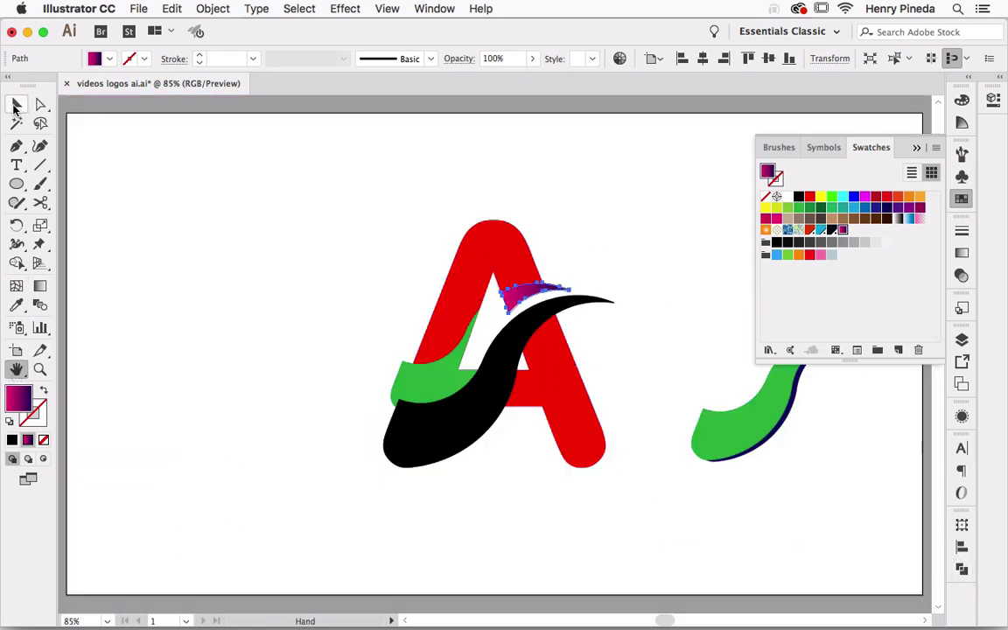
left_click(512, 238)
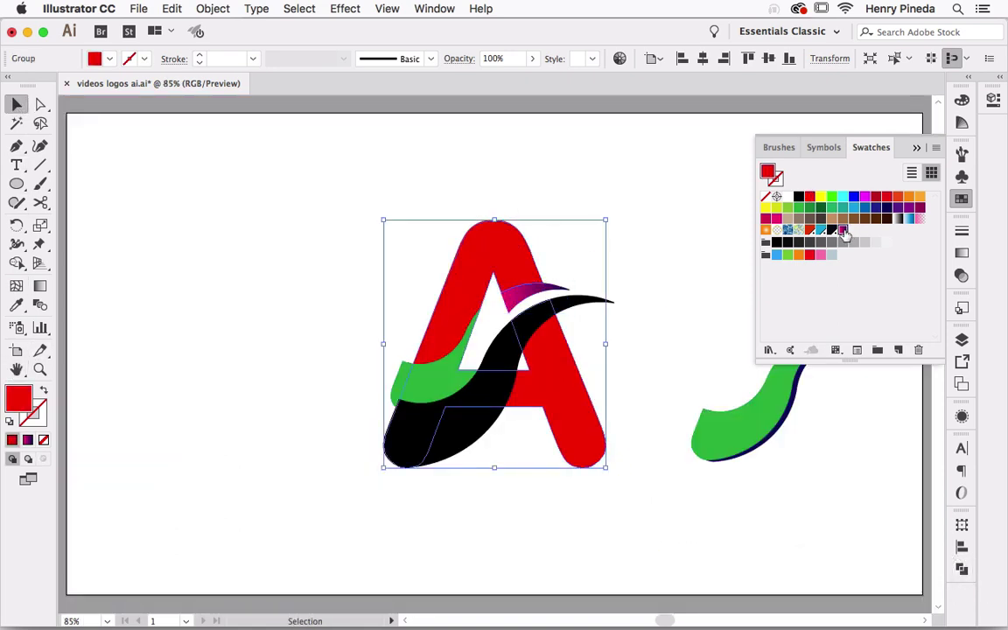
left_click(842, 230)
left_click(700, 215)
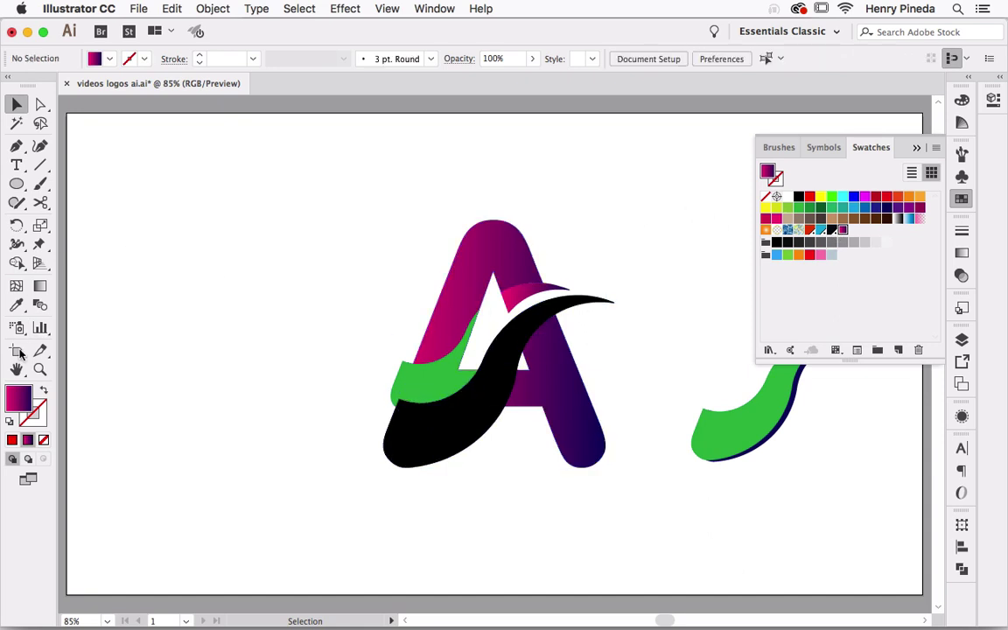
Zoom in around the letter A
left_click(39, 369)
mouse_move(364, 178)
left_mouse_down()
mouse_move(497, 332)
mouse_move(680, 490)
left_mouse_up()
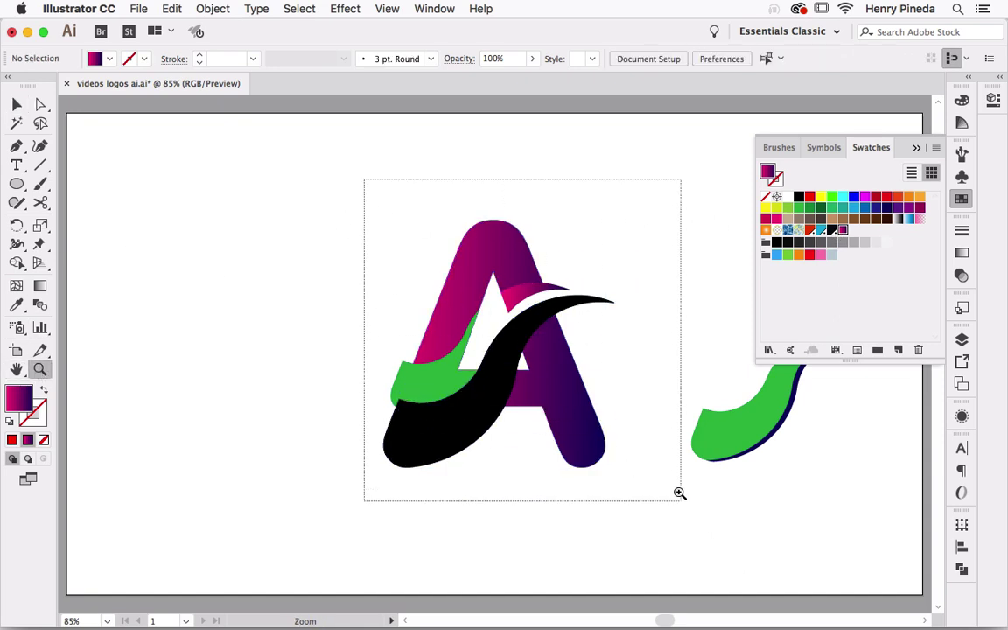
left_click(17, 105)
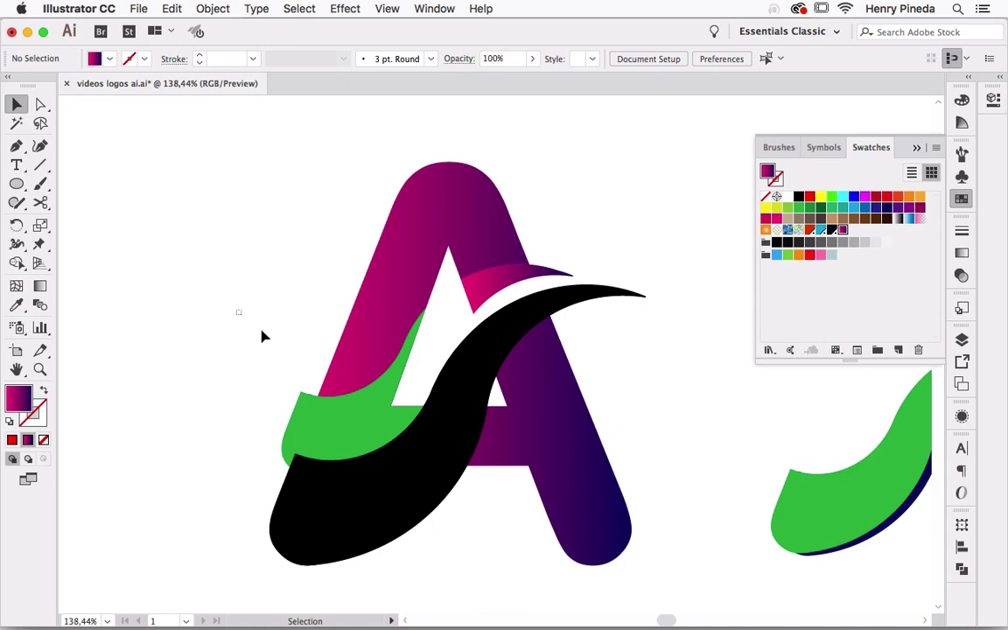
Merge the green piece's left part into the A's left leg with Shape Builder
left_click_drag(238, 312, 521, 544)
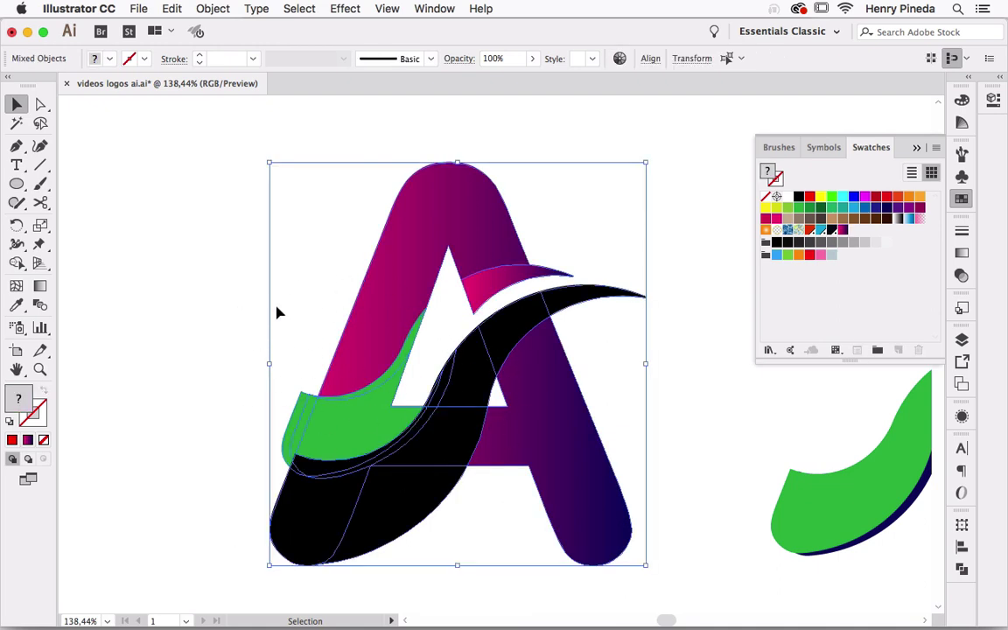
key("shift+m")
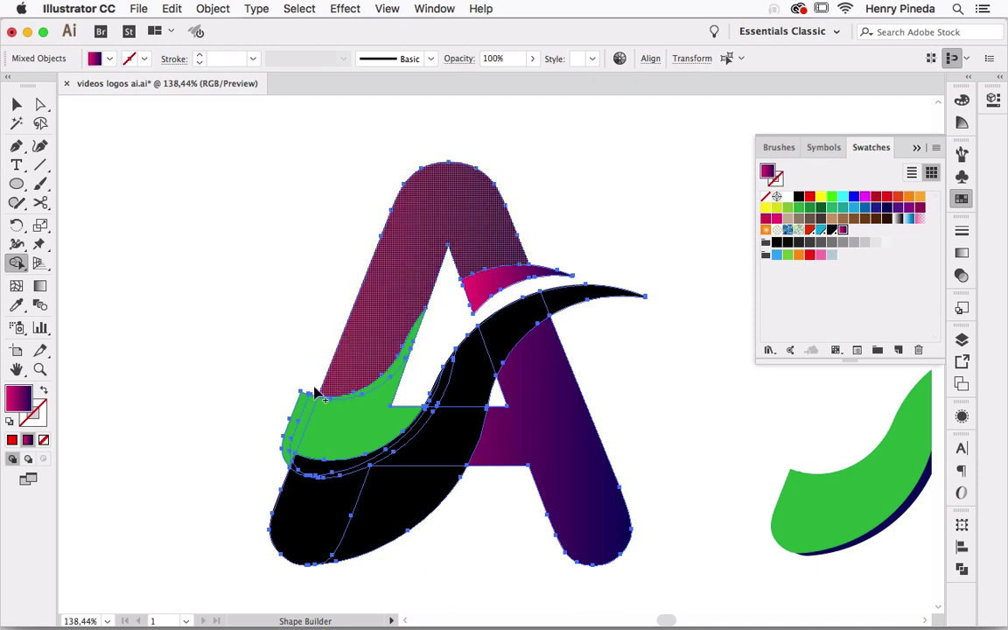
left_click_drag(288, 381, 310, 404)
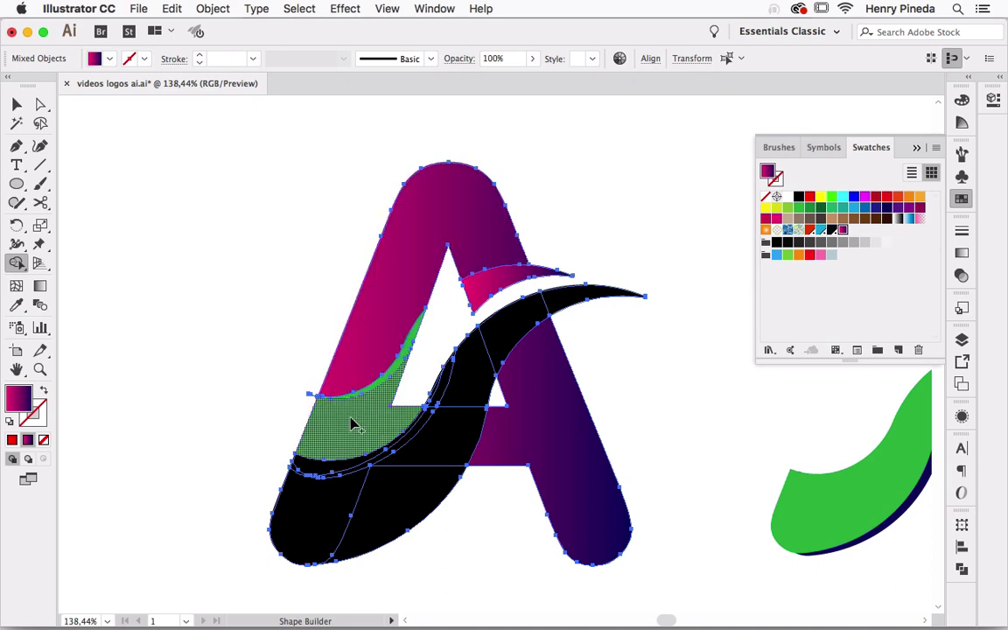
left_click_drag(351, 419, 370, 353)
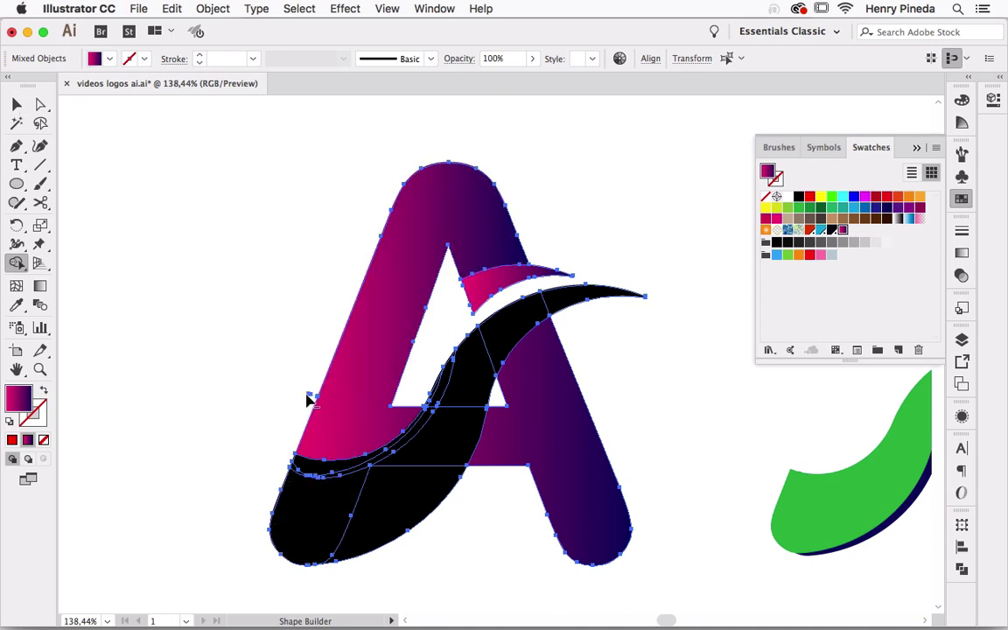
key("v")
left_click(222, 217)
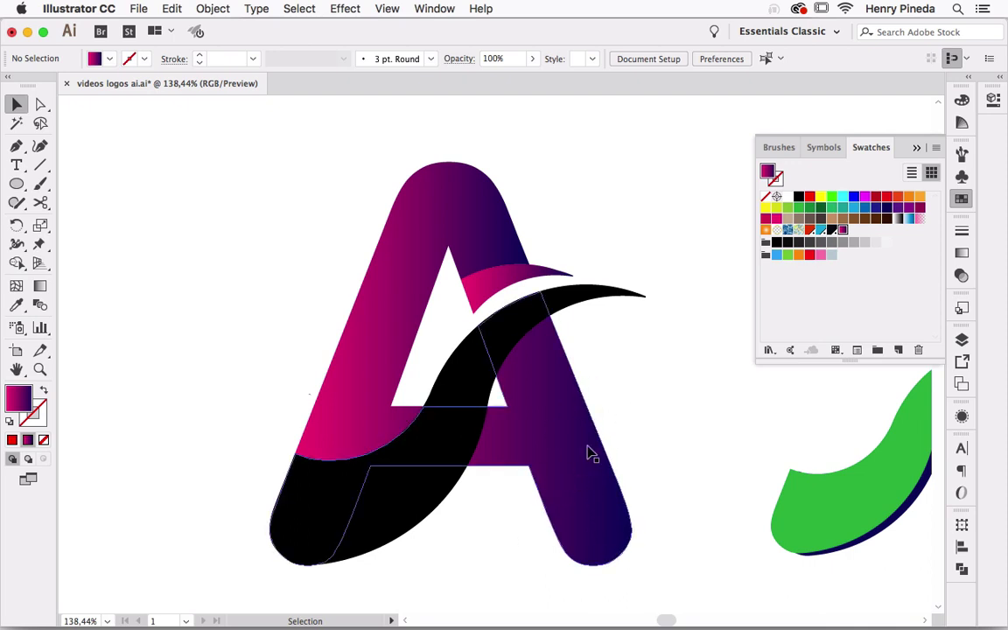
Move the spare green swoosh from the right to sit beside the A
left_click_drag(791, 422, 849, 530)
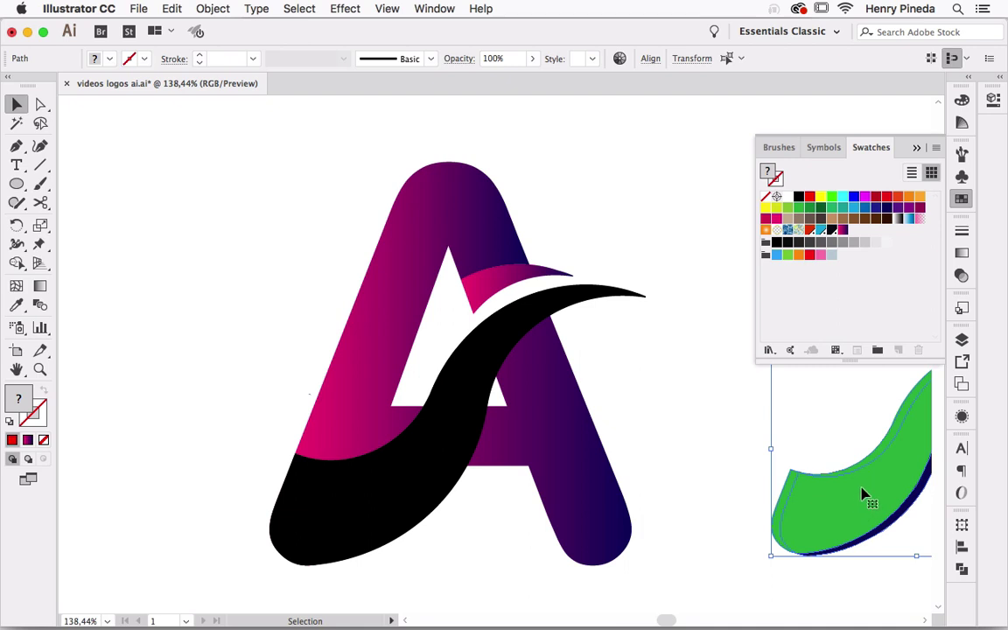
left_click_drag(863, 495, 658, 494)
left_click_drag(677, 450, 573, 452)
Rotate the swoosh 180° and lay it across the A's right leg
double_click(16, 224)
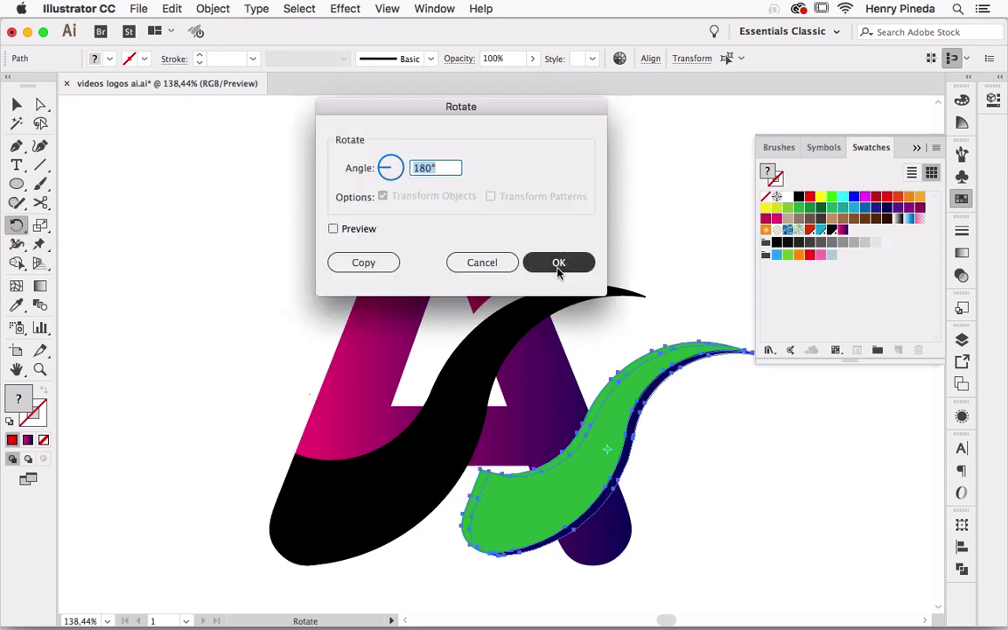
left_click(559, 263)
left_click(17, 103)
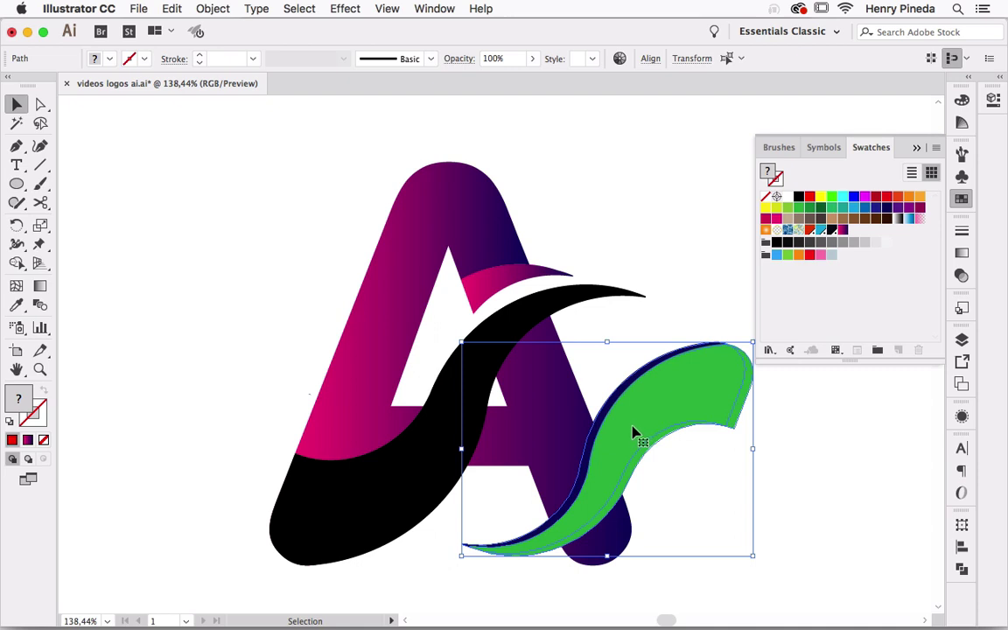
left_click_drag(636, 432, 649, 390)
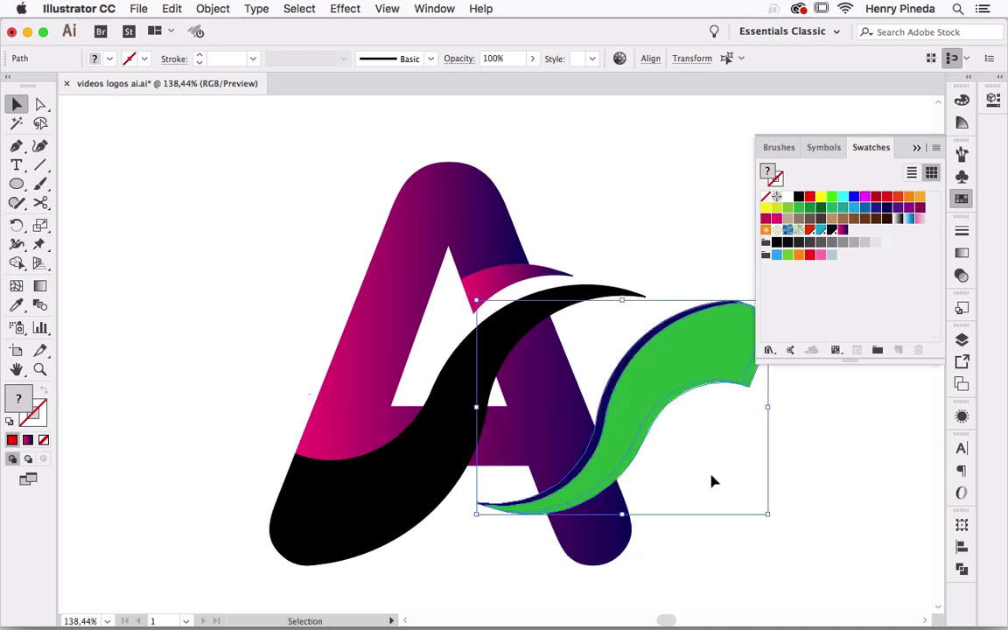
left_click_drag(278, 147, 665, 517)
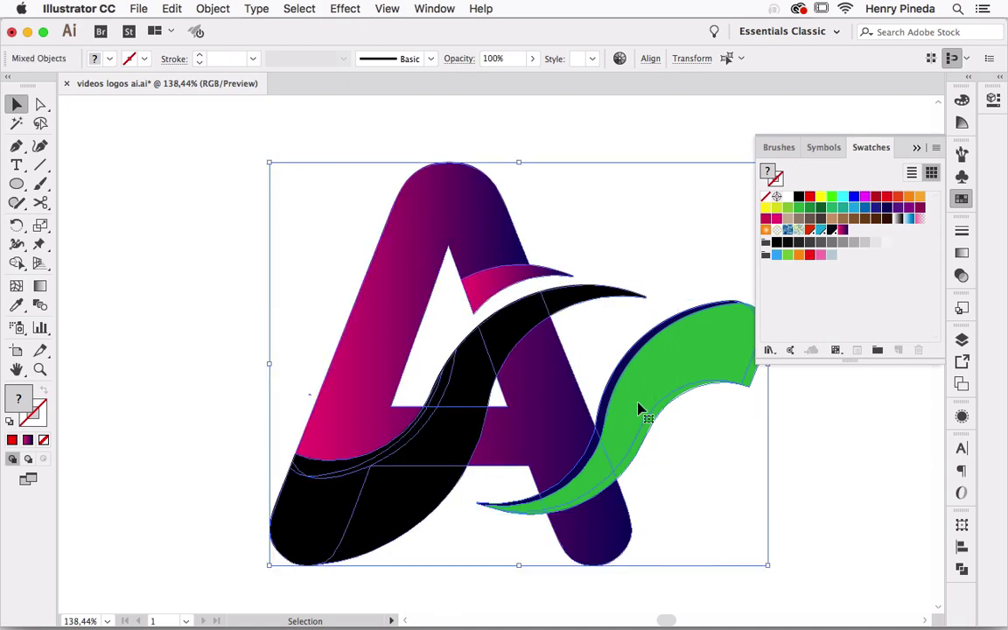
key("shift+m")
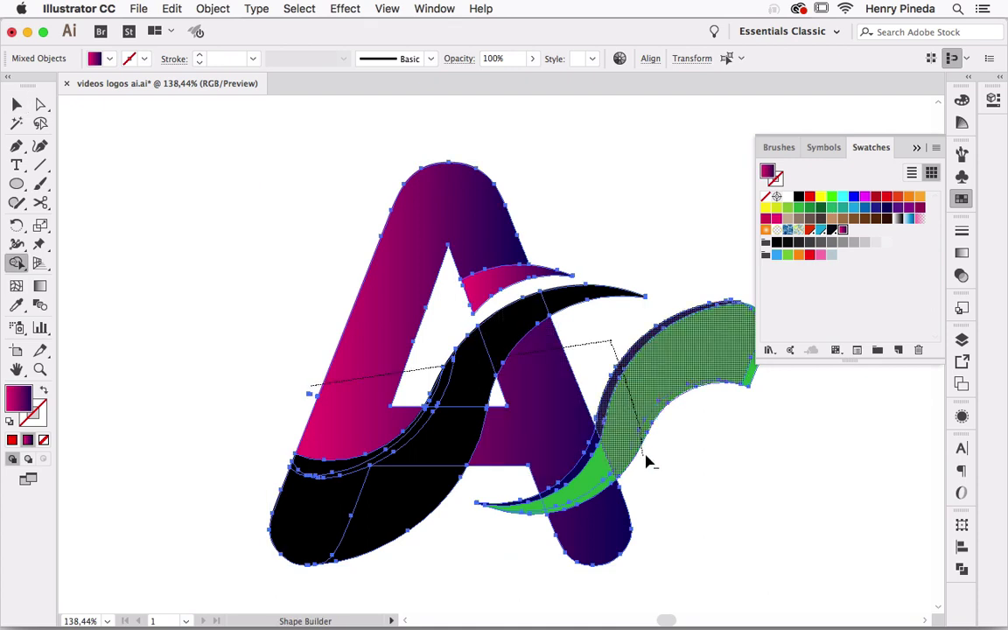
Delete most of the flipped green swoosh and its leftover fragment
left_click_drag(612, 344, 646, 461)
left_click_drag(683, 341, 544, 304)
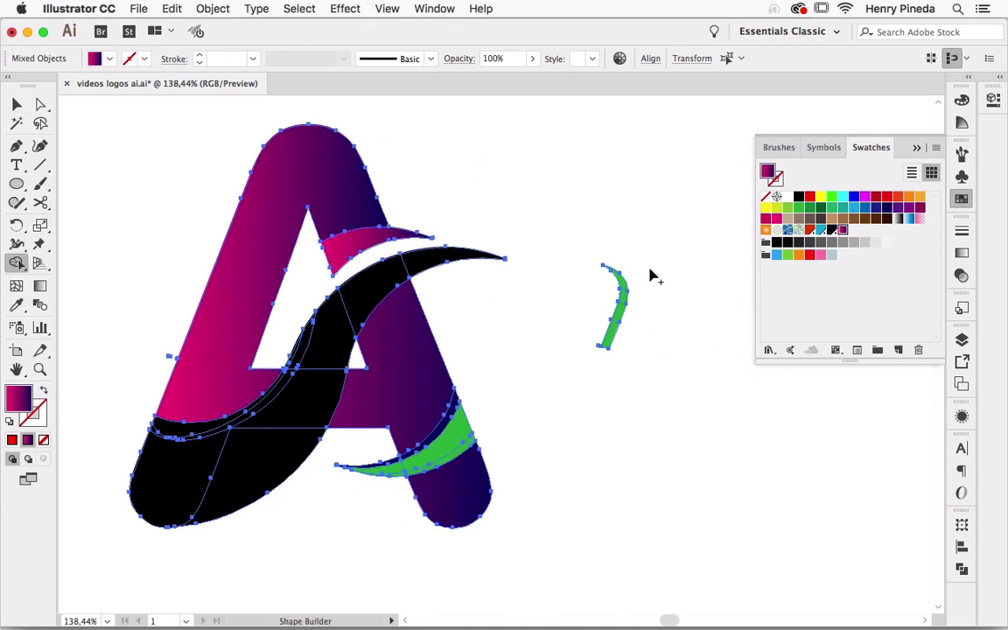
left_click(606, 315, "alt")
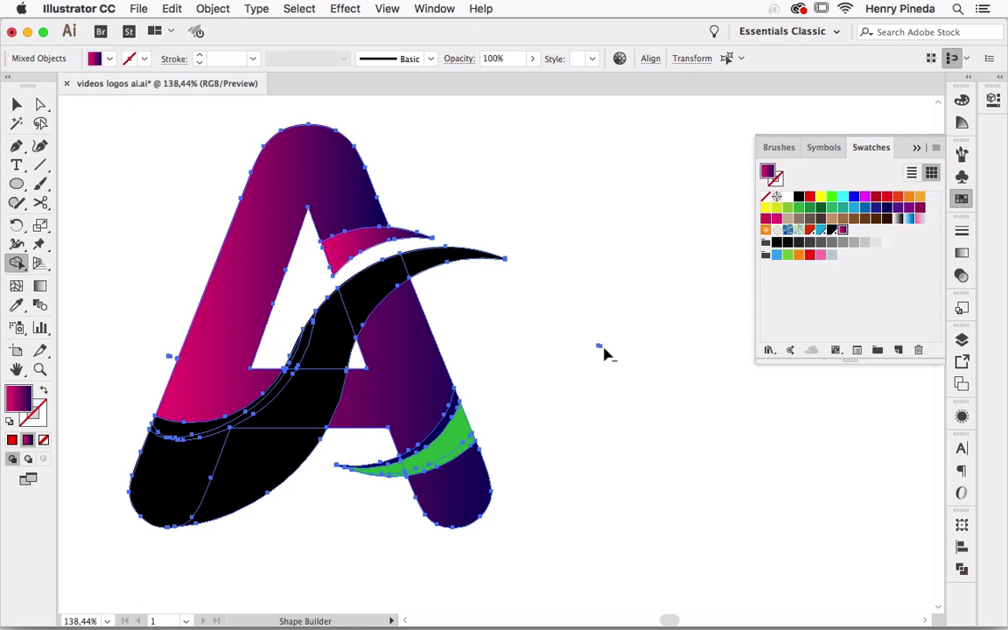
Remove the dark slivers and merge the right-leg crescent into one gradient shape
key("ctrl+space")
left_click_drag(301, 285, 583, 516)
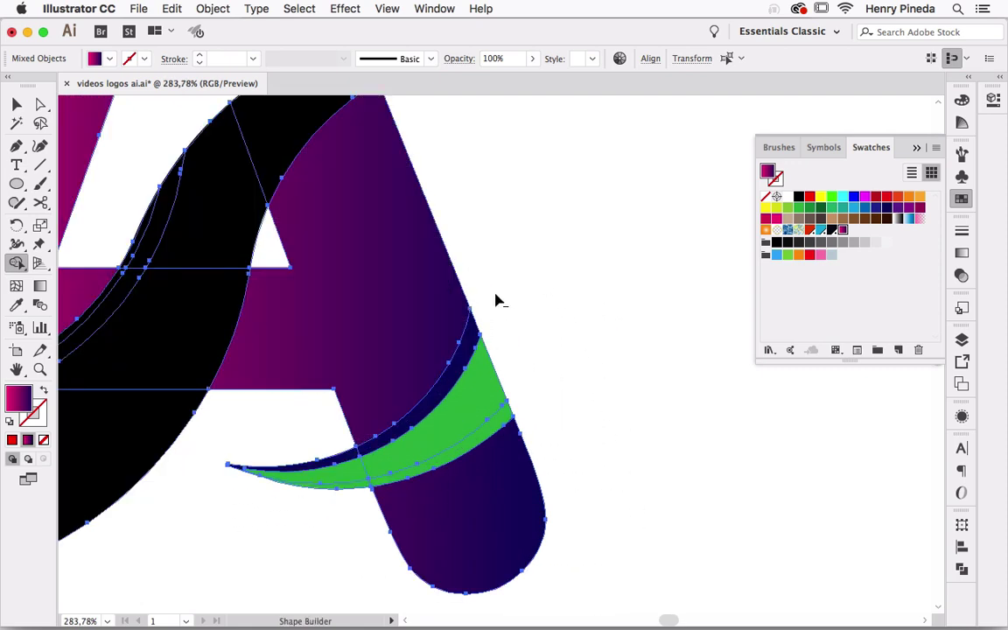
left_click(471, 325, "alt")
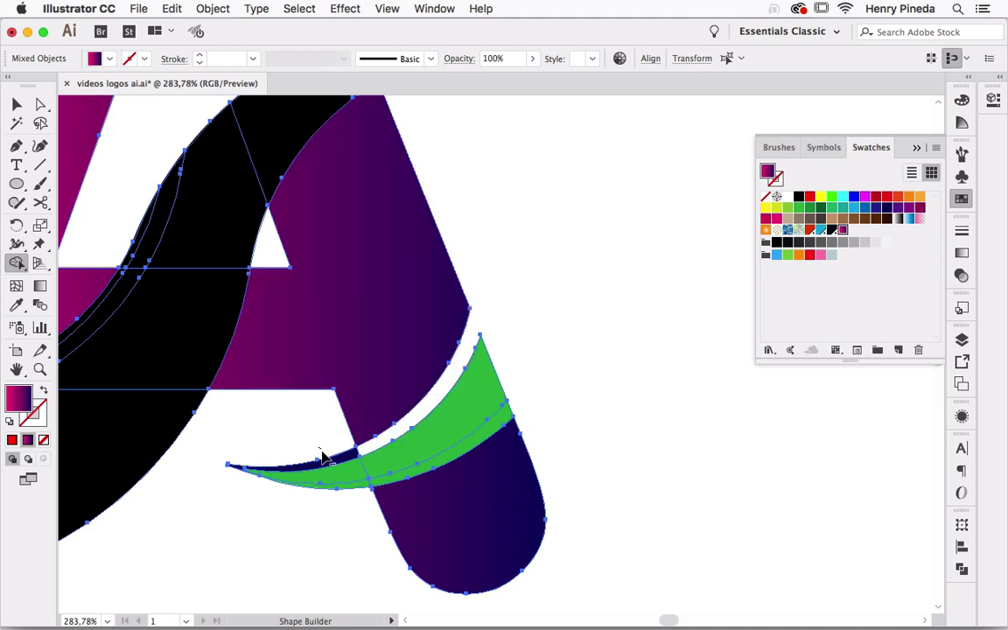
left_click(322, 455, "alt")
mouse_move(332, 476)
left_mouse_down()
mouse_move(374, 491)
mouse_move(419, 450)
left_mouse_up()
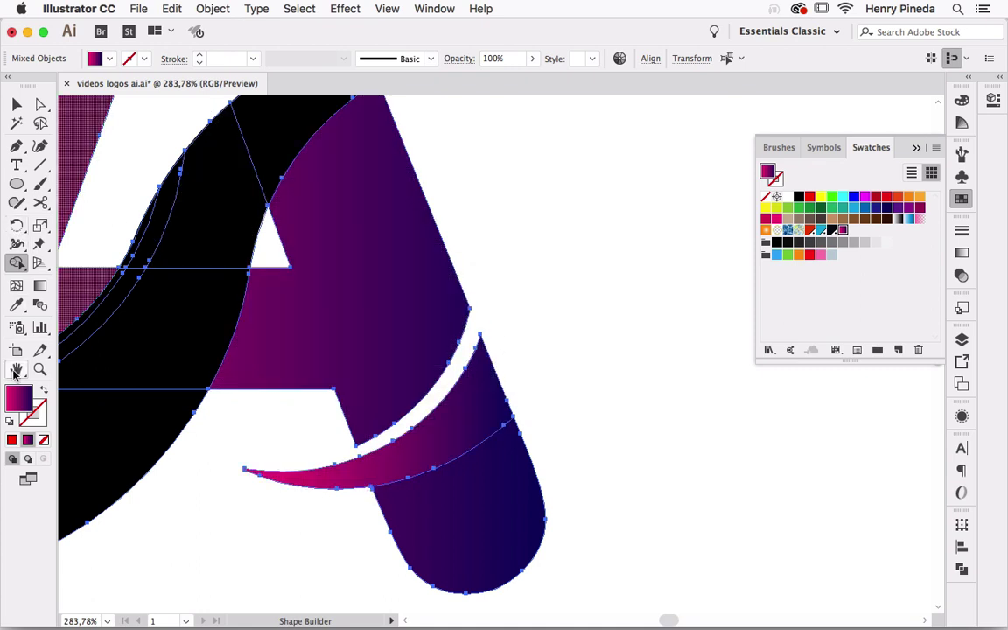
double_click(17, 368)
Fill the black swoosh with the gradient, running it vertically top to bottom
left_click(17, 104)
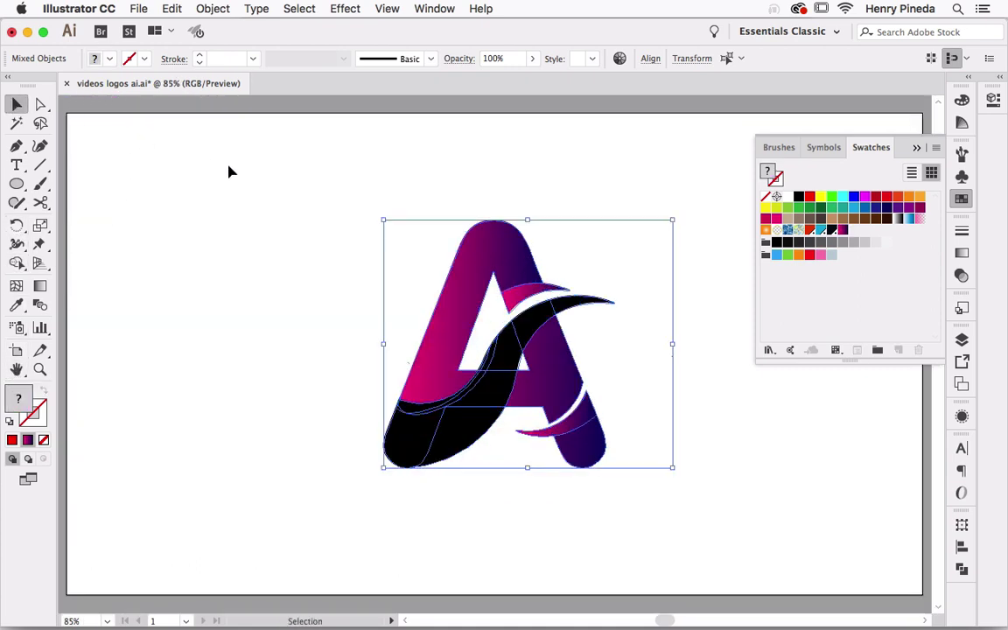
left_click(230, 191)
left_click(466, 427)
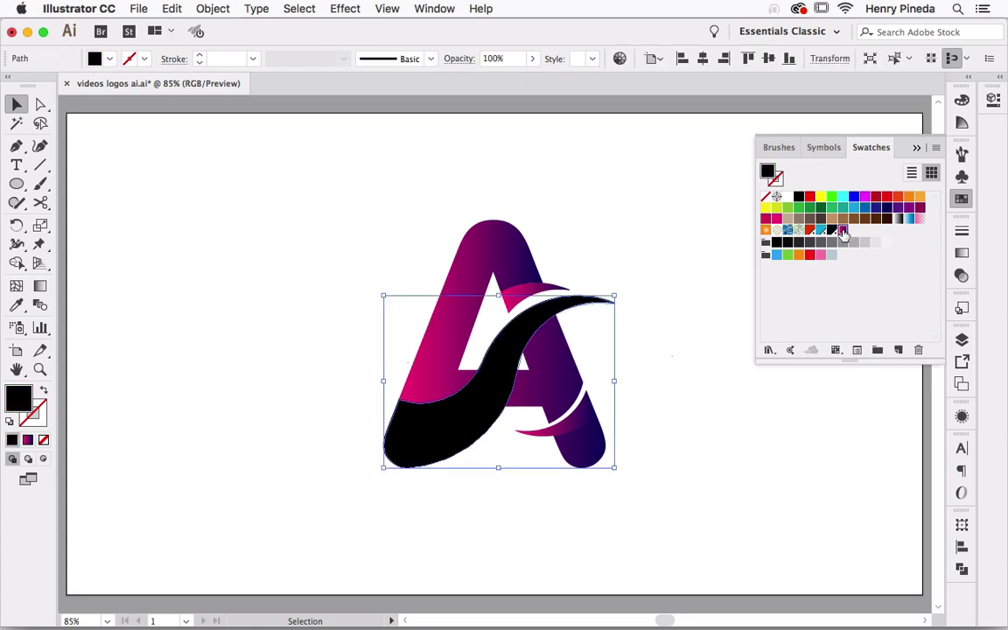
left_click(842, 230)
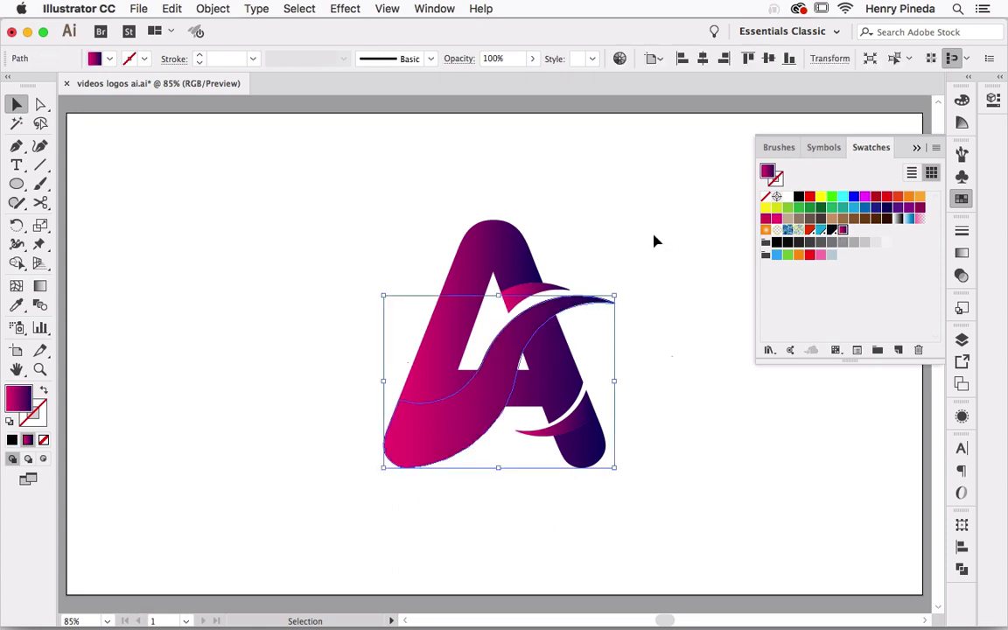
key("g")
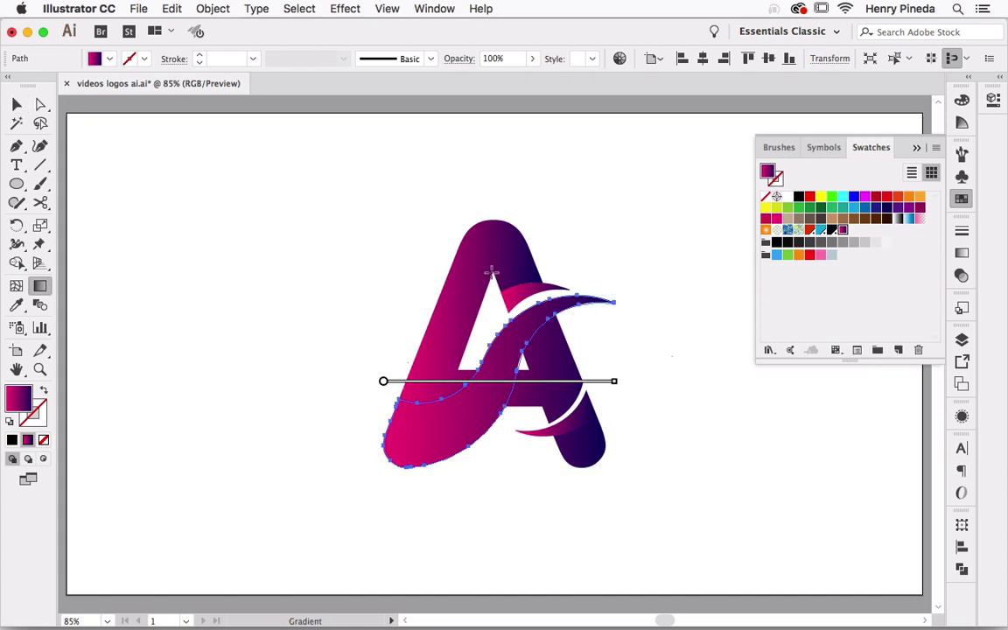
left_click_drag(498, 261, 458, 478)
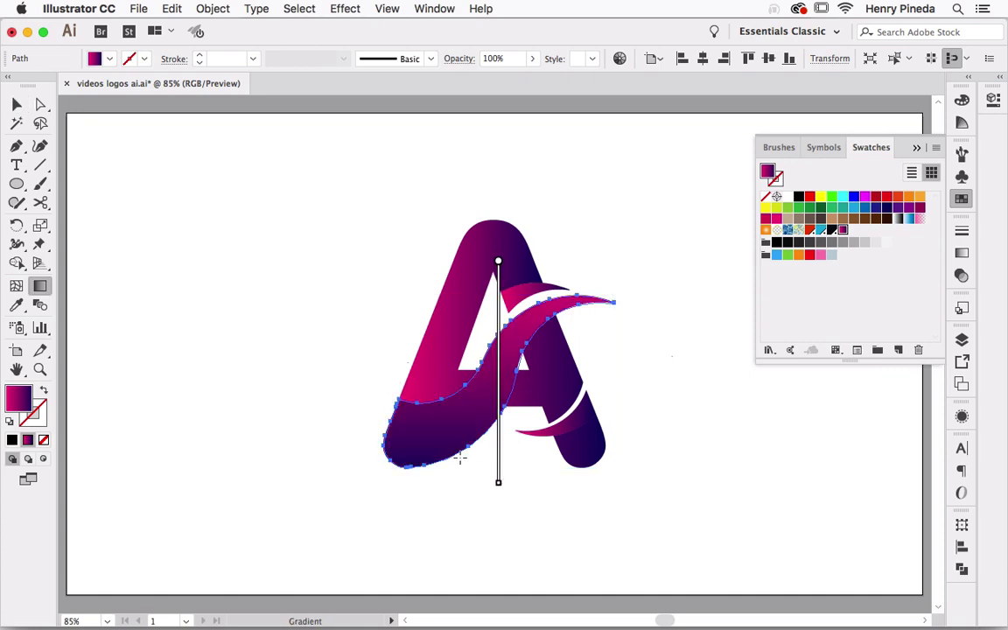
key("v")
left_click(639, 246)
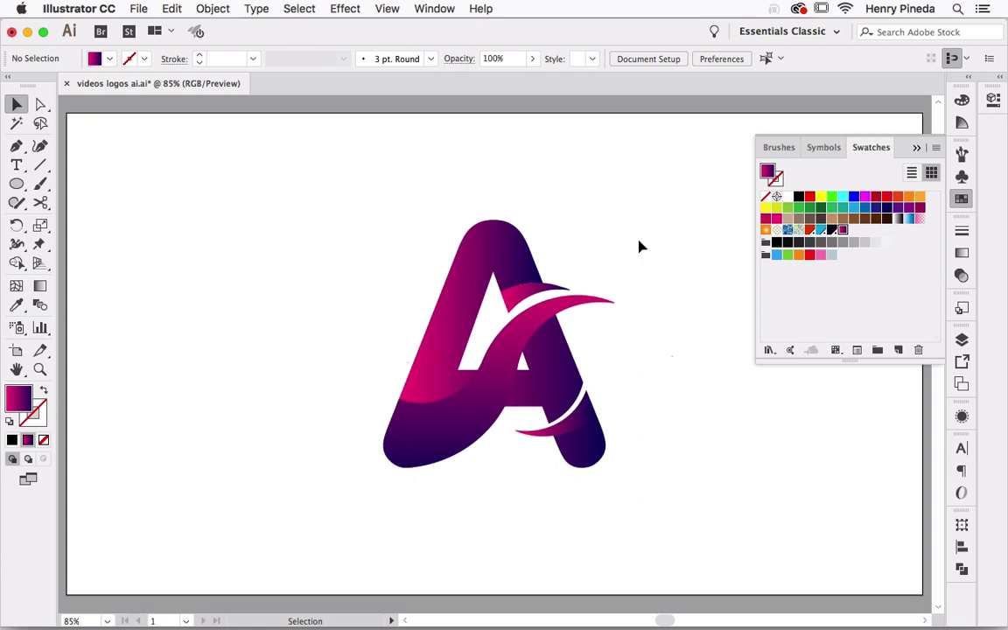